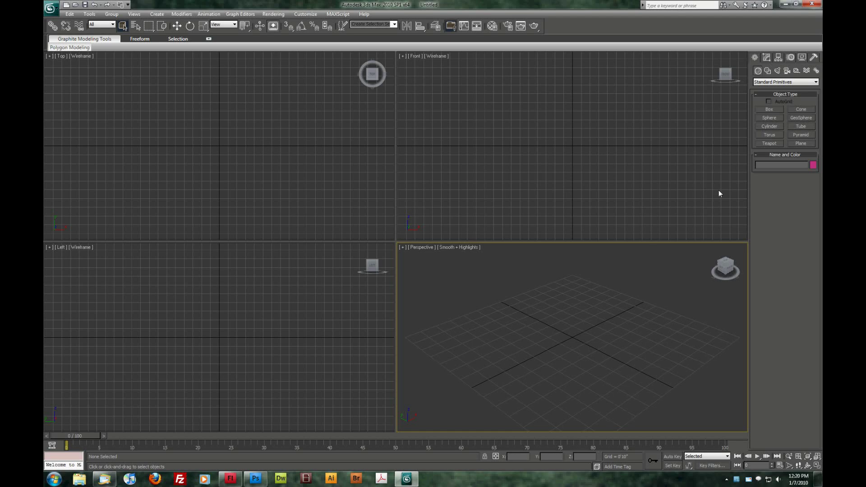
Create a plane about 16'2" long and 19'11" wide around the origin in the Top viewport and maximize the Perspective viewport.
{"action": "left_click", "coordinate": [800, 143]}
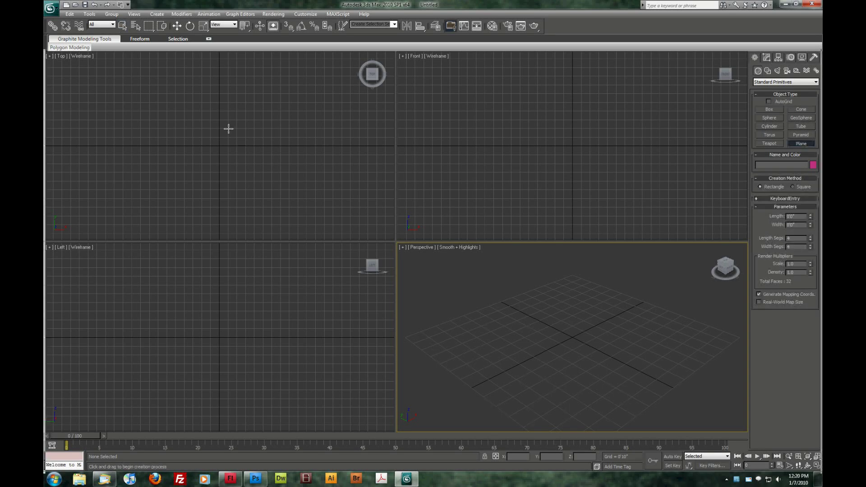
{"action": "left_click_drag", "start_coordinate": [113, 60], "coordinate": [322, 230]}
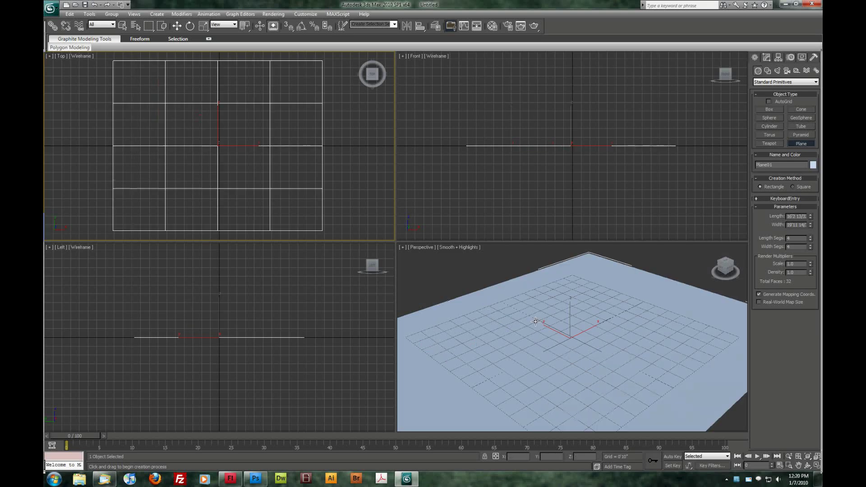
{"action": "right_click", "coordinate": [503, 273]}
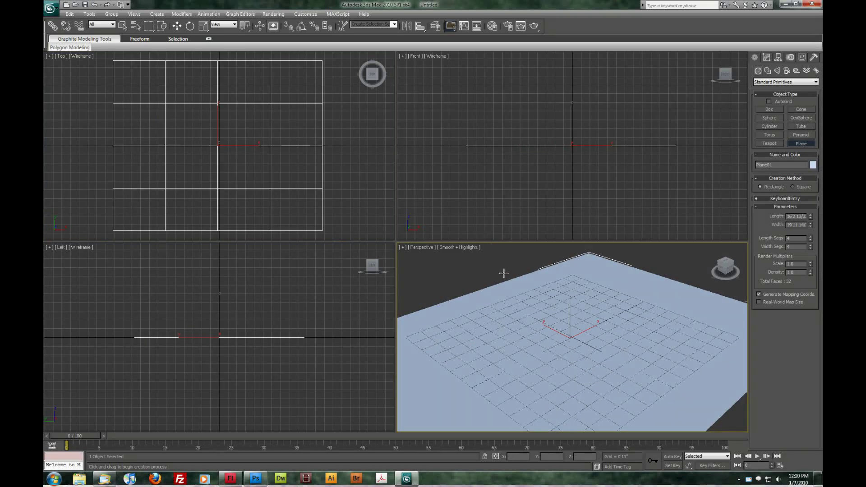
{"action": "right_click", "coordinate": [483, 226]}
{"action": "key", "text": "alt+w"}
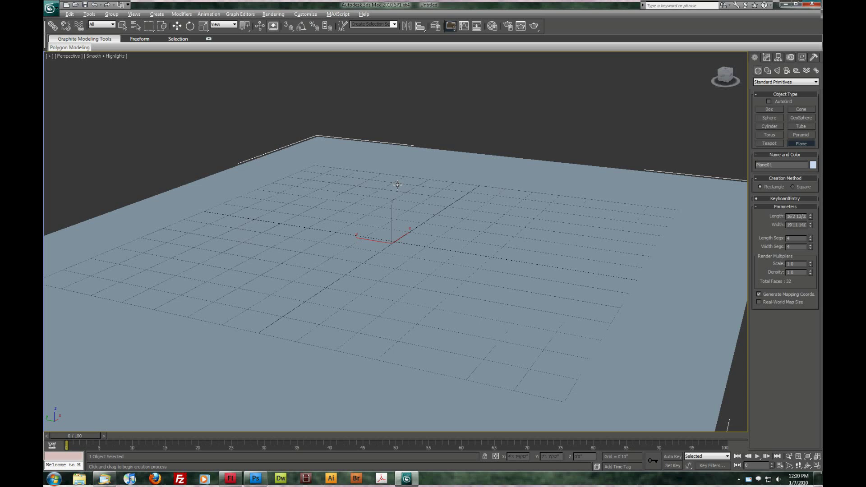
{"action": "scroll", "coordinate": [468, 227], "scroll_direction": "down", "scroll_amount": 8}
{"action": "middle_click_drag", "start_coordinate": [398, 184], "coordinate": [677, 253], "text": "alt"}
{"action": "scroll", "coordinate": [470, 226], "scroll_direction": "up", "scroll_amount": 5}
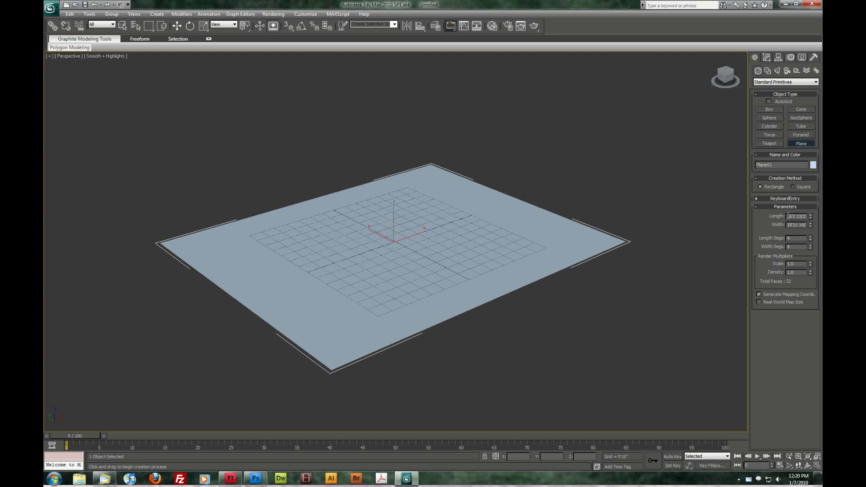
{"action": "middle_click_drag", "start_coordinate": [471, 226], "coordinate": [487, 205]}
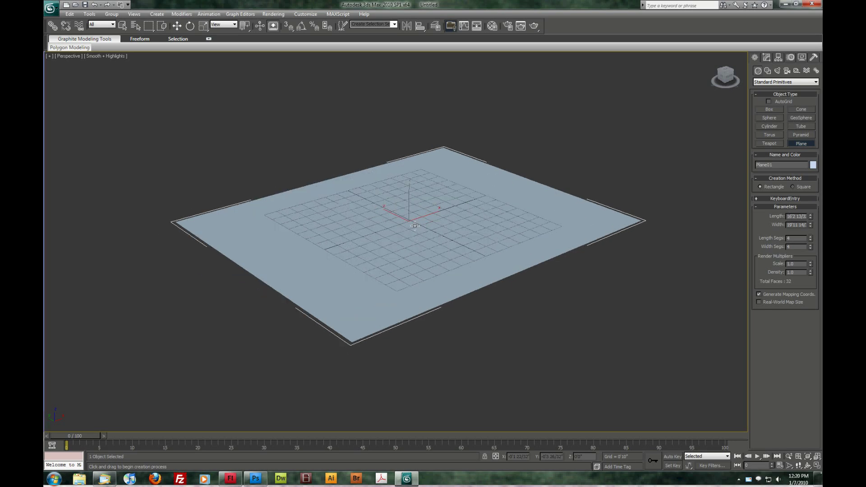
{"action": "middle_click_drag", "start_coordinate": [415, 226], "coordinate": [419, 225]}
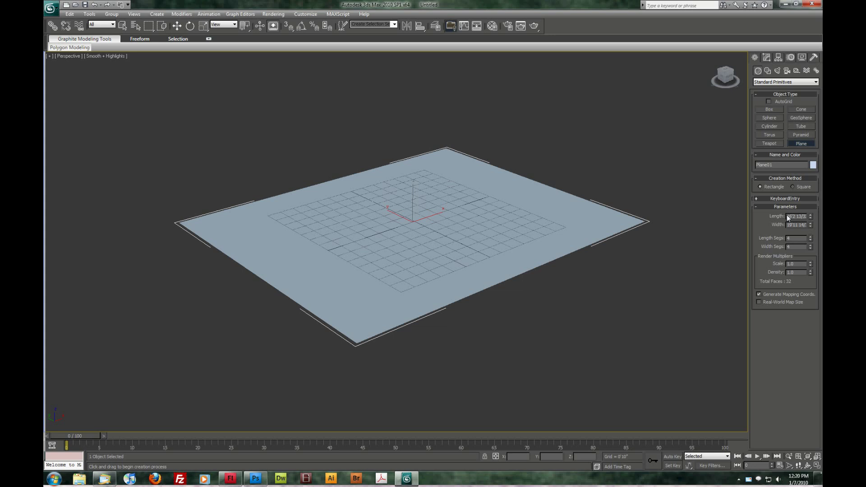
Scale the plane uniformly to about 224 percent.
{"action": "left_click", "coordinate": [203, 27]}
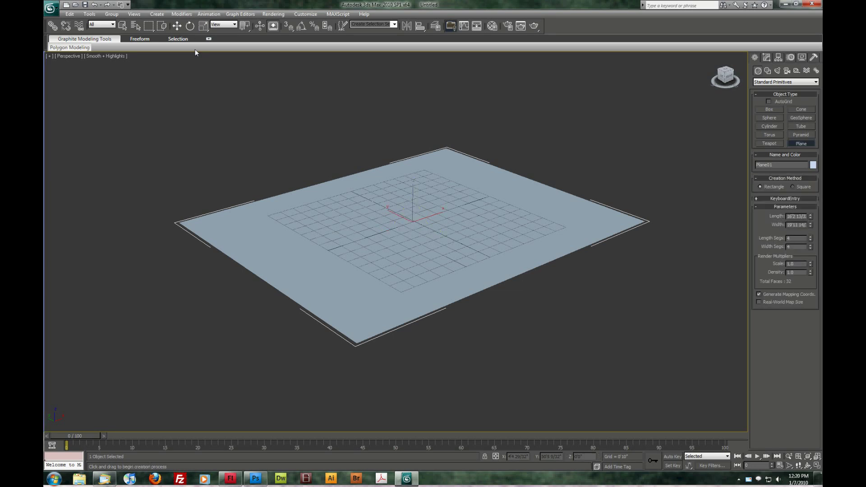
{"action": "key", "text": "r"}
{"action": "left_click_drag", "start_coordinate": [408, 203], "coordinate": [401, 169]}
Set the plane's length and width parameters to 20'0" each.
{"action": "left_click", "coordinate": [766, 57]}
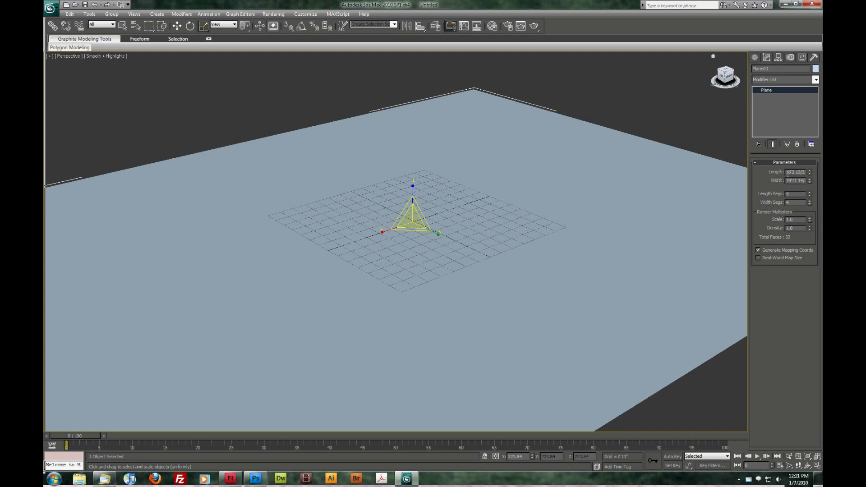
{"action": "double_click", "coordinate": [787, 172]}
{"action": "key", "text": "Tab"}
{"action": "type", "text": "20"}
{"action": "key", "text": "Return"}
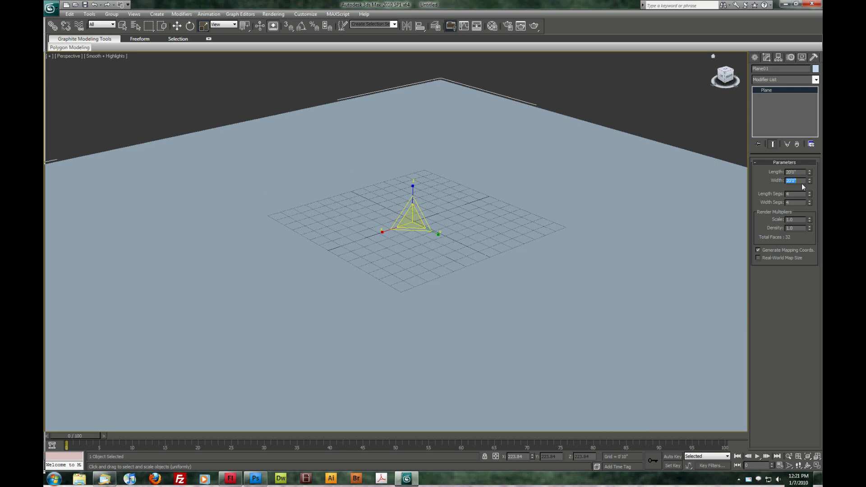
{"action": "scroll", "coordinate": [459, 193], "scroll_direction": "down", "scroll_amount": 3}
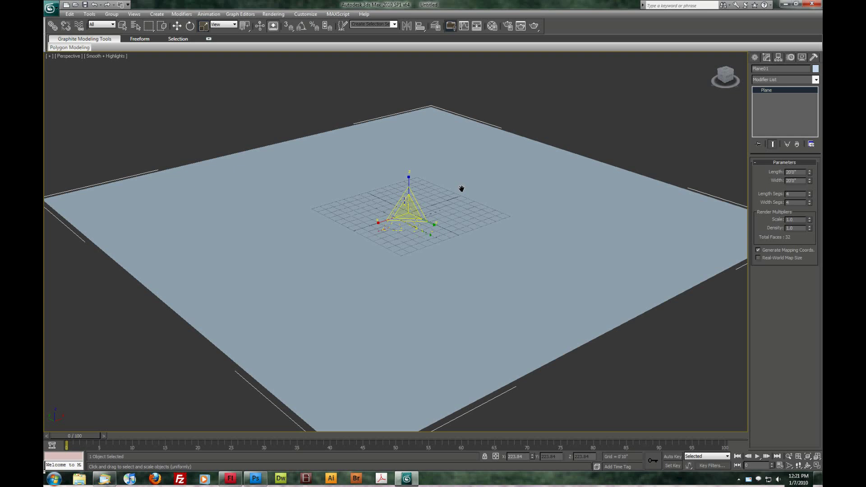
Set the plane's length and width segments to 300 each.
{"action": "left_click_drag", "start_coordinate": [794, 194], "coordinate": [755, 196]}
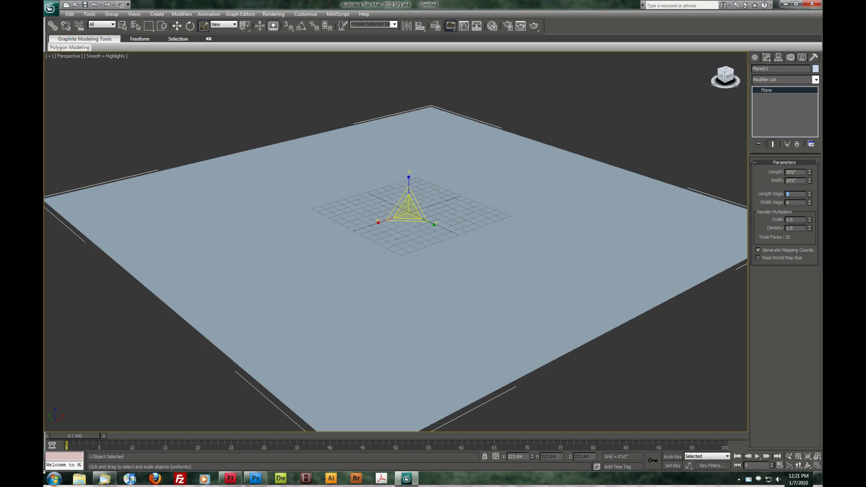
{"action": "type", "text": "300"}
{"action": "key", "text": "Tab"}
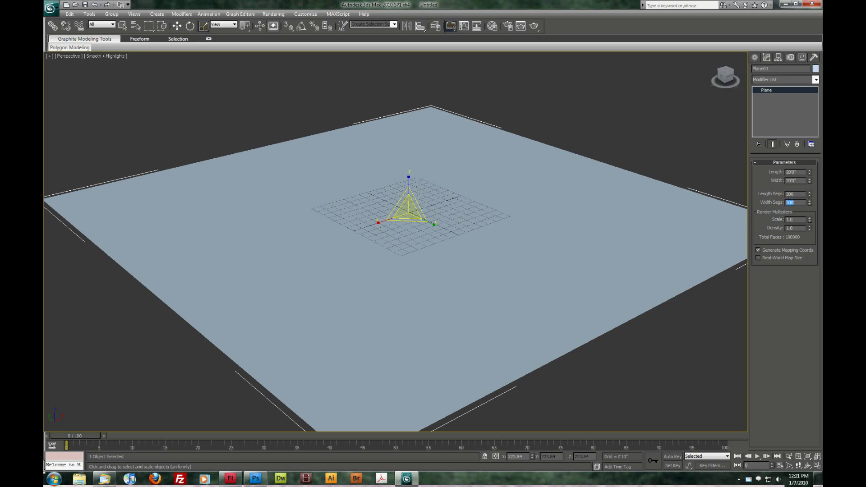
{"action": "type", "text": "300"}
{"action": "key", "text": "Return"}
Add a Displace modifier to the plane.
{"action": "middle_click_drag", "start_coordinate": [675, 254], "coordinate": [647, 242]}
{"action": "left_click", "coordinate": [815, 80]}
{"action": "left_click", "coordinate": [815, 80]}
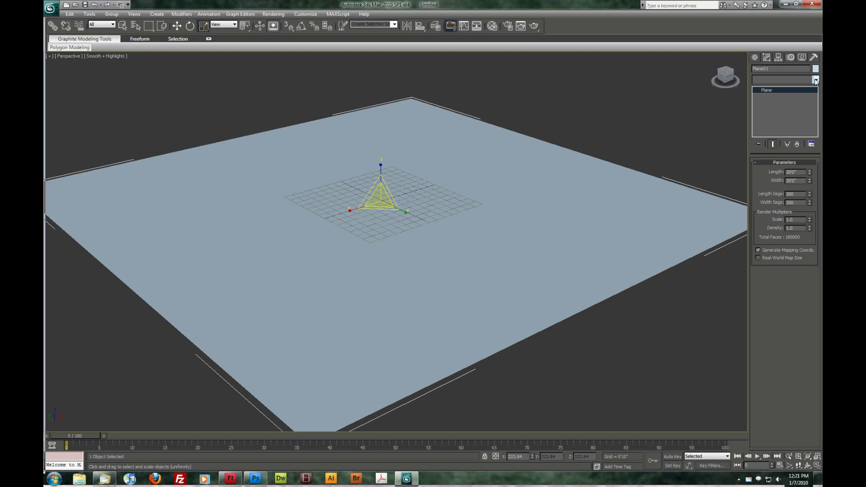
{"action": "left_click", "coordinate": [815, 79]}
{"action": "left_click", "coordinate": [774, 270]}
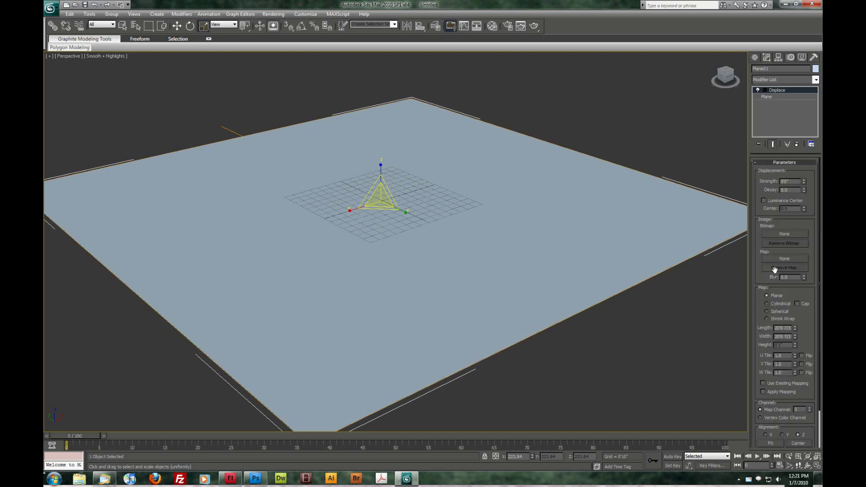
{"action": "scroll", "coordinate": [774, 270], "scroll_direction": "down", "scroll_amount": 1}
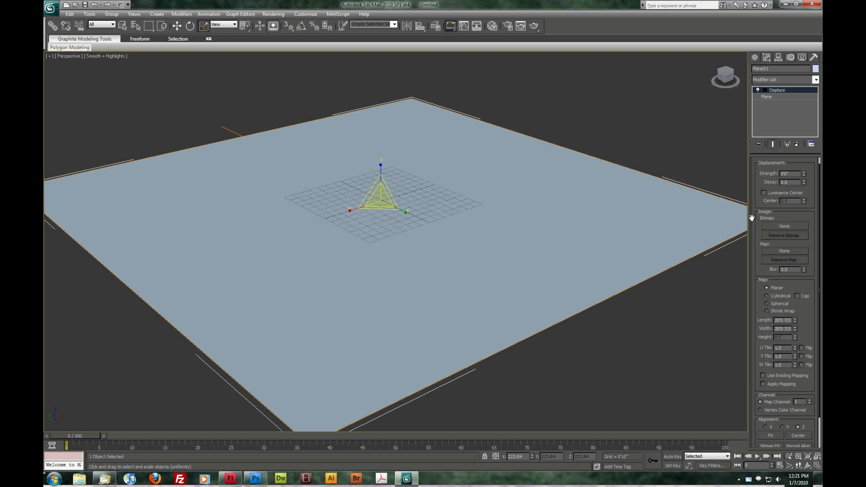
Load hight map.png from the Desktop as the Displace modifier's bitmap image.
{"action": "left_click", "coordinate": [784, 226]}
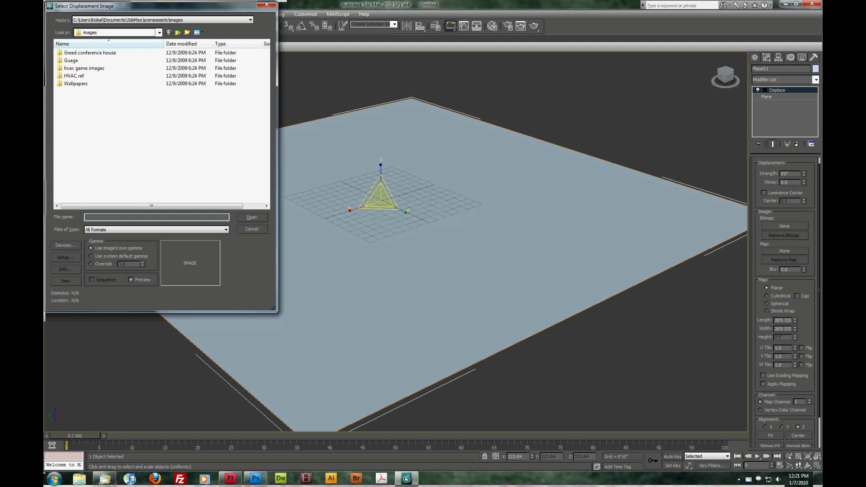
{"action": "left_click", "coordinate": [159, 32]}
{"action": "left_click", "coordinate": [159, 33]}
{"action": "left_click", "coordinate": [159, 32]}
{"action": "left_click", "coordinate": [129, 40]}
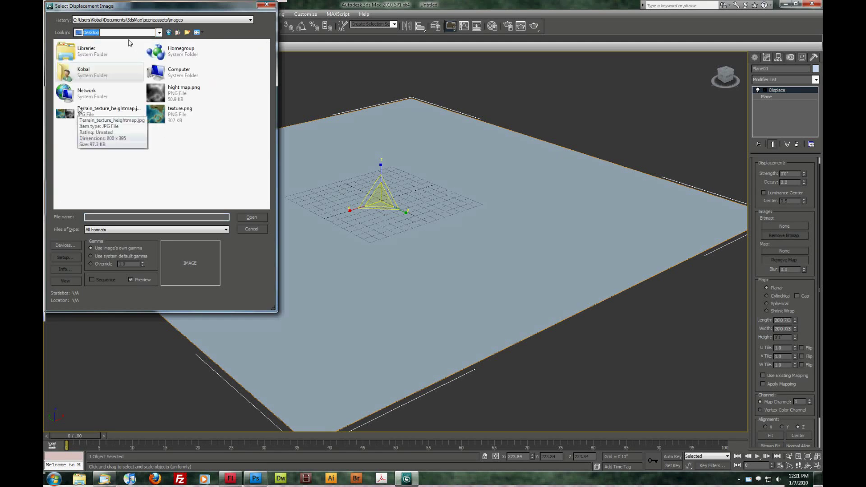
{"action": "left_click_drag", "start_coordinate": [132, 7], "coordinate": [327, 84]}
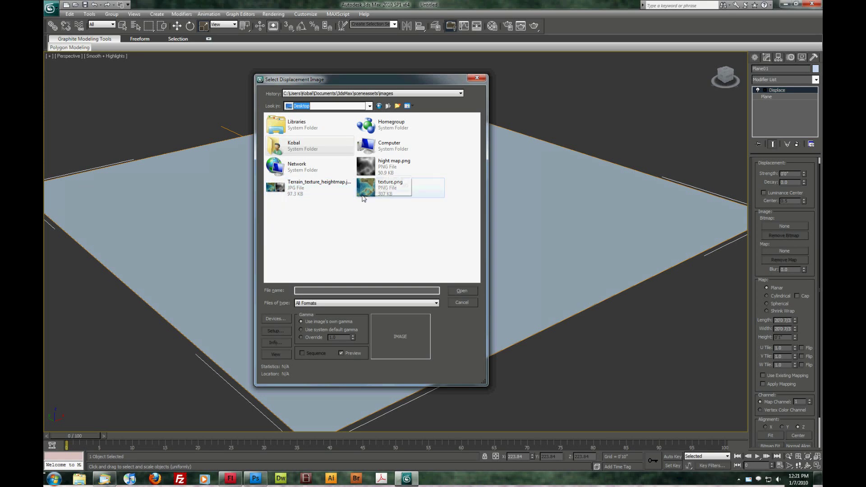
{"action": "left_click", "coordinate": [367, 165]}
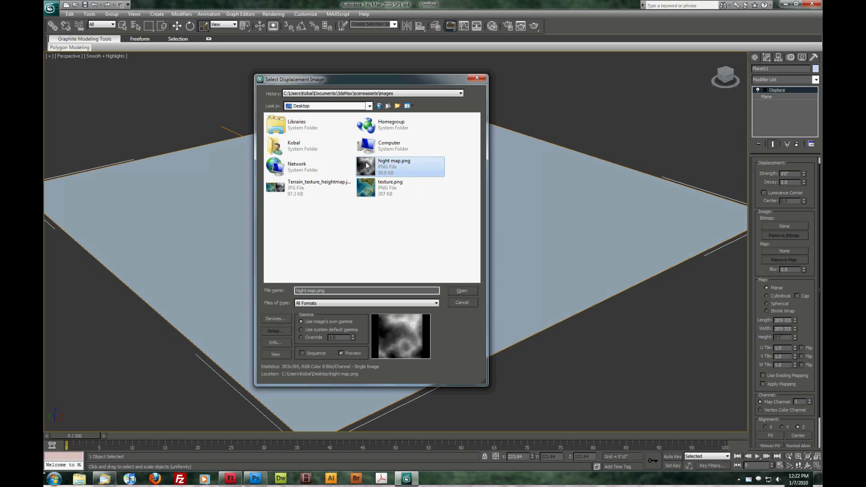
{"action": "left_click", "coordinate": [467, 290]}
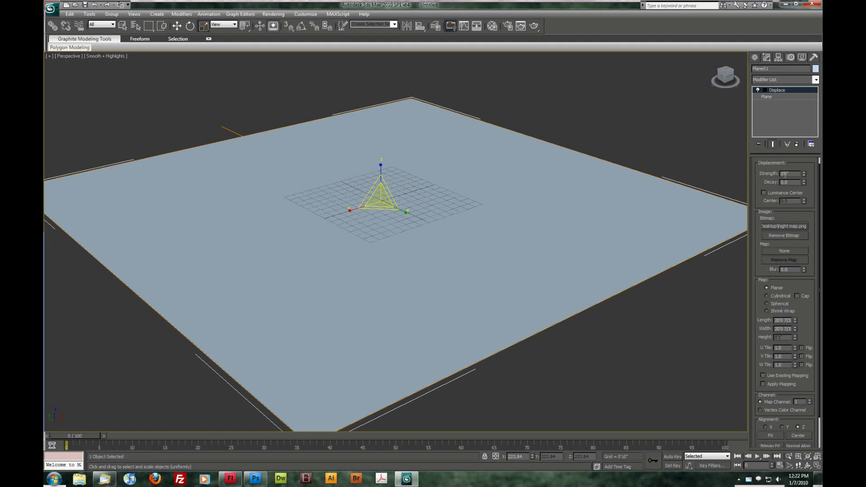
Set the Displace modifier's strength to 3'0" to raise the terrain.
{"action": "left_click_drag", "start_coordinate": [803, 174], "coordinate": [761, 179]}
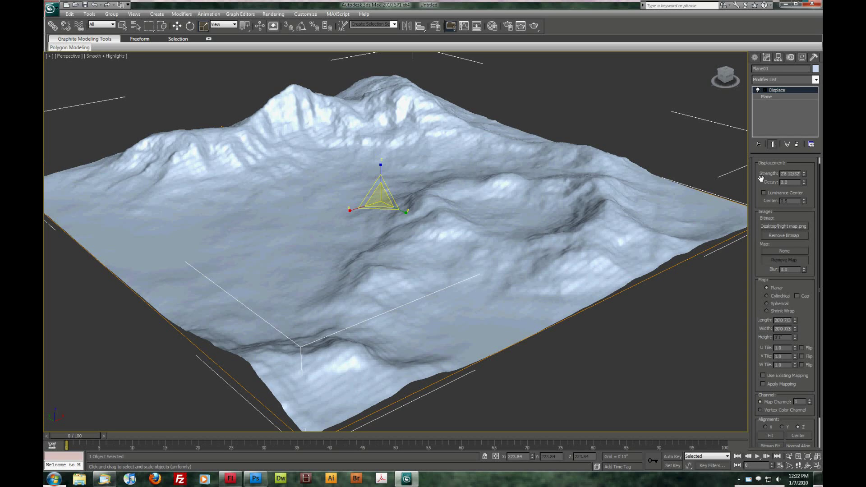
{"action": "double_click", "coordinate": [790, 174]}
{"action": "left_click_drag", "start_coordinate": [799, 173], "coordinate": [757, 177]}
{"action": "type", "text": "3'"}
{"action": "key", "text": "Return"}
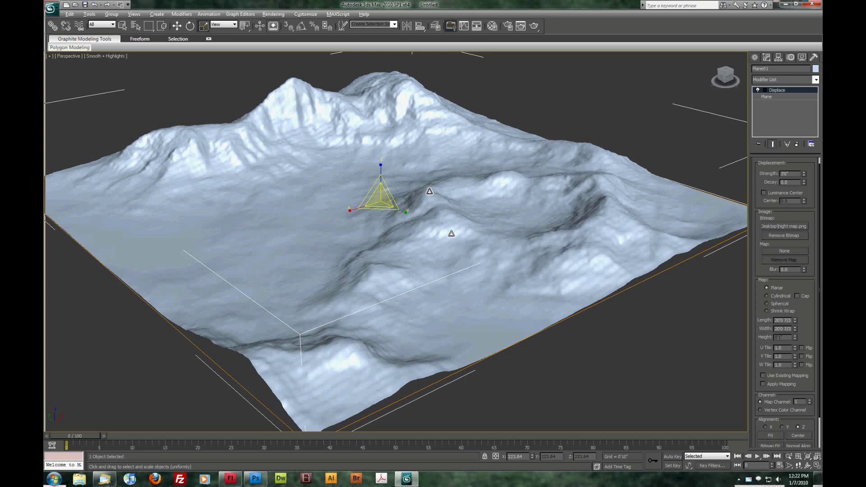
{"action": "middle_click_drag", "start_coordinate": [451, 233], "coordinate": [543, 129], "text": "alt"}
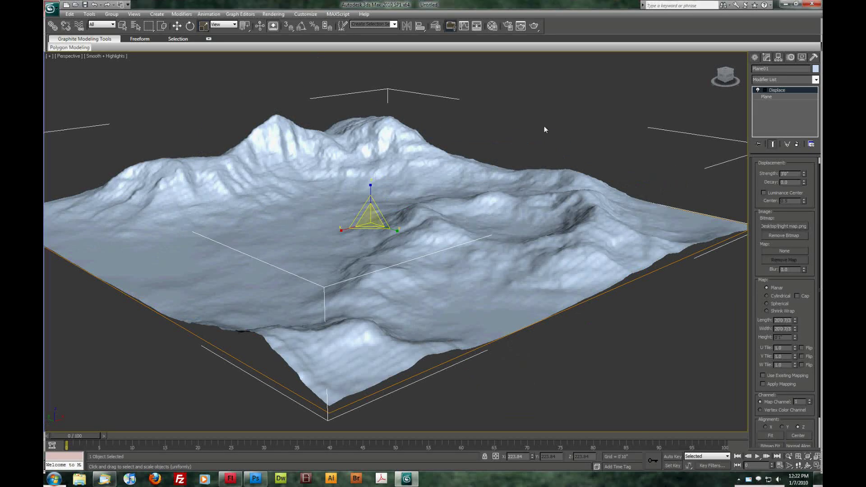
Open the Material Editor and apply the Matte Finish template to the 02 - Default material.
{"action": "left_click", "coordinate": [492, 26]}
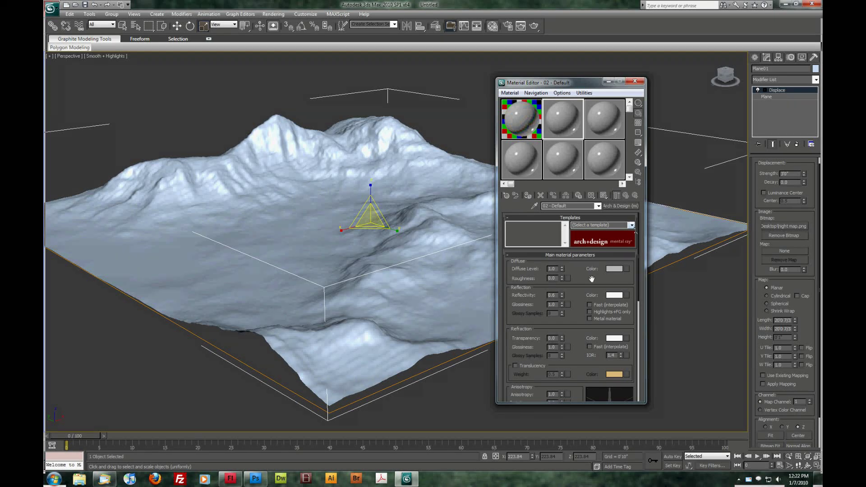
{"action": "left_click", "coordinate": [632, 226]}
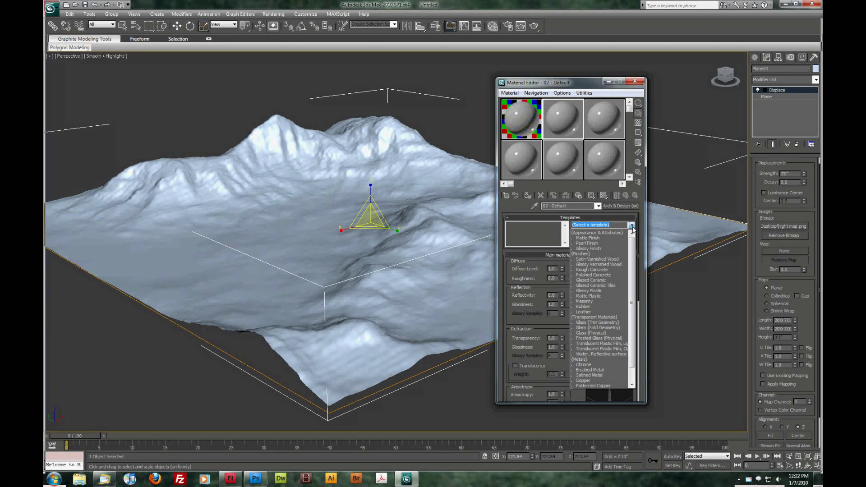
{"action": "left_click", "coordinate": [587, 238]}
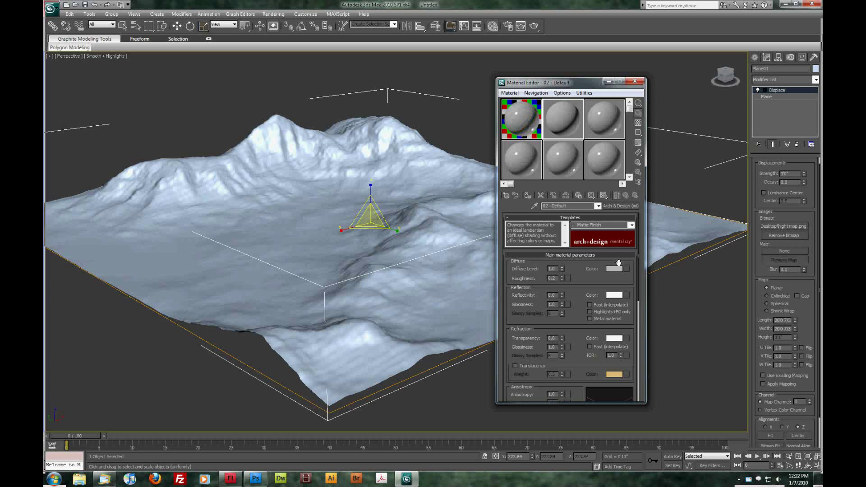
Add a Bitmap map to the material's diffuse color using texture.png from the Desktop.
{"action": "left_click", "coordinate": [626, 269]}
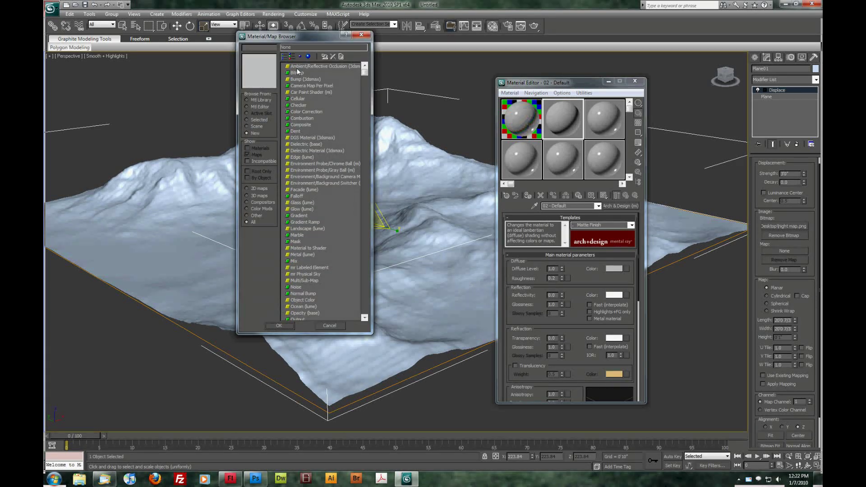
{"action": "left_click", "coordinate": [297, 72]}
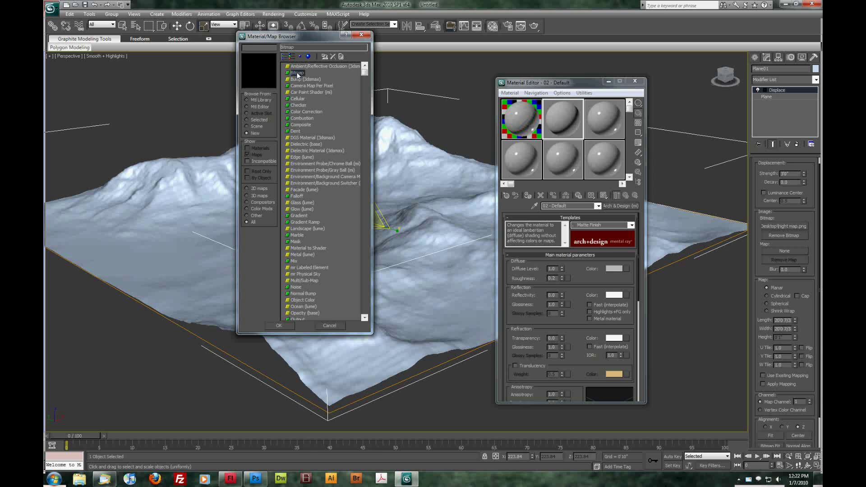
{"action": "double_click", "coordinate": [297, 73]}
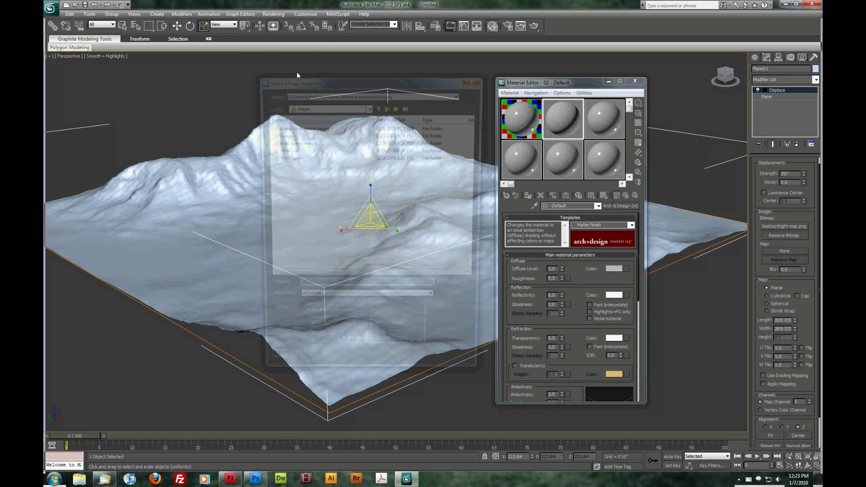
{"action": "left_click", "coordinate": [369, 106]}
{"action": "left_click", "coordinate": [342, 115]}
{"action": "left_click", "coordinate": [392, 187]}
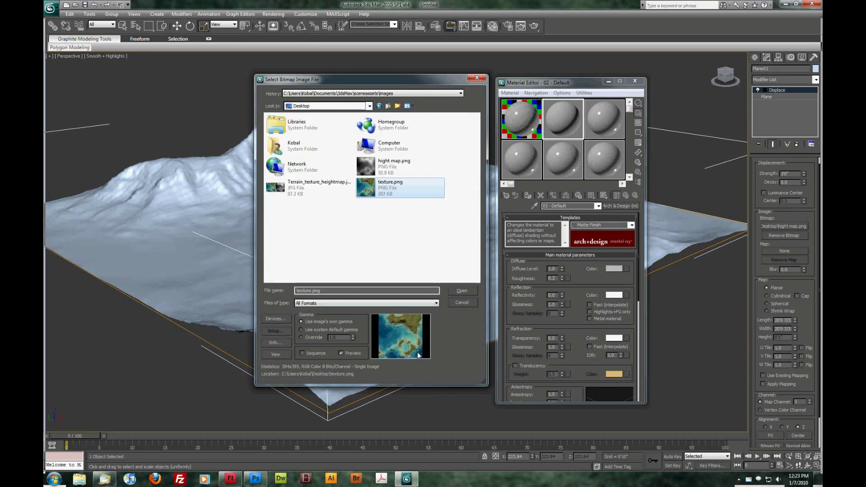
{"action": "key", "text": "Return"}
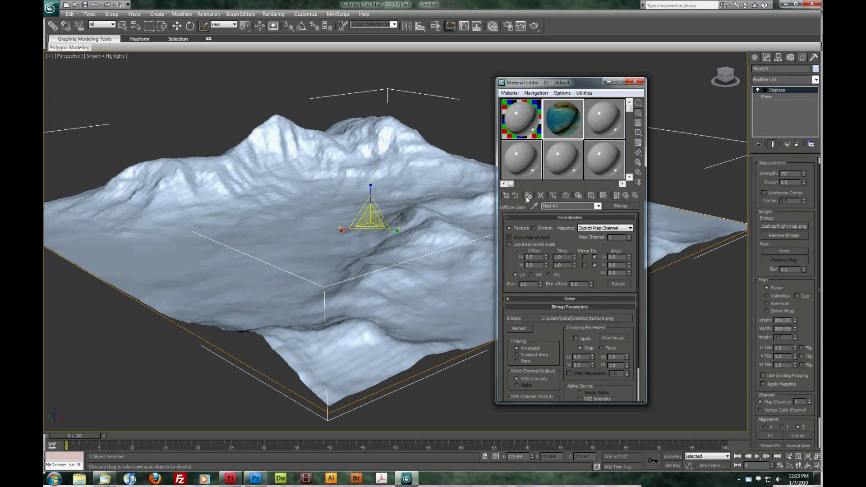
Assign the textured material to the terrain, show its map in the viewport, and close the Material Editor.
{"action": "left_click", "coordinate": [604, 194]}
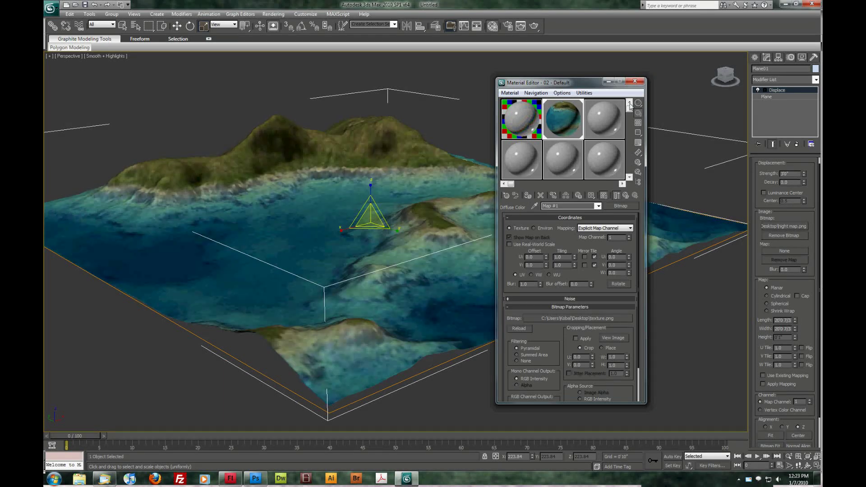
{"action": "left_click", "coordinate": [634, 81]}
{"action": "middle_click_drag", "start_coordinate": [407, 253], "coordinate": [350, 271], "text": "alt"}
{"action": "scroll", "coordinate": [335, 270], "scroll_direction": "up", "scroll_amount": 5}
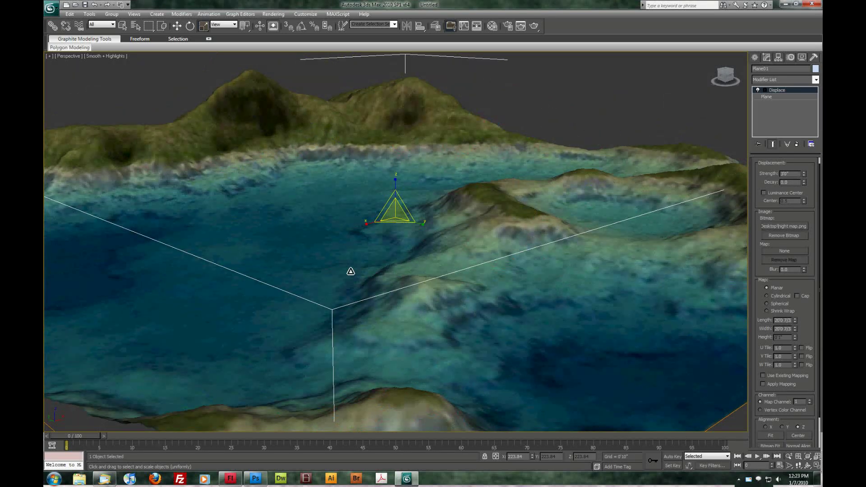
{"action": "middle_click_drag", "start_coordinate": [351, 271], "coordinate": [433, 268], "text": "alt"}
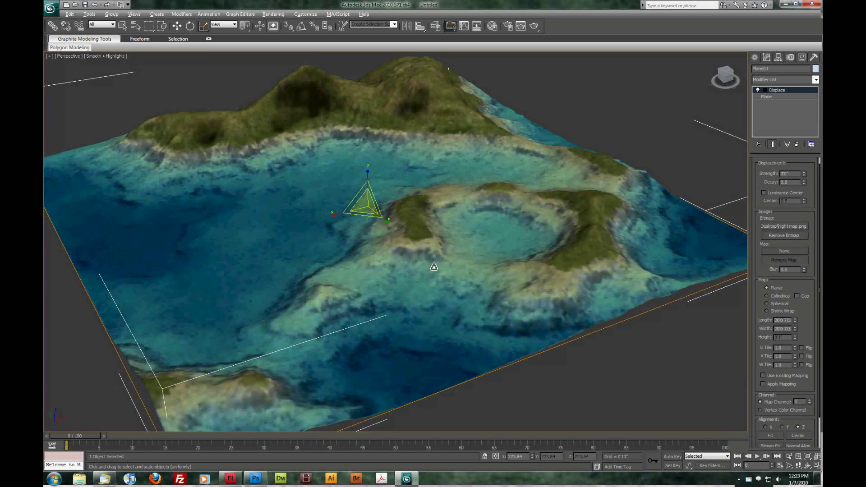
Draw a second plane over the whole terrain in the Top view and reset its length and width segments to 1.
{"action": "key", "text": "alt+w"}
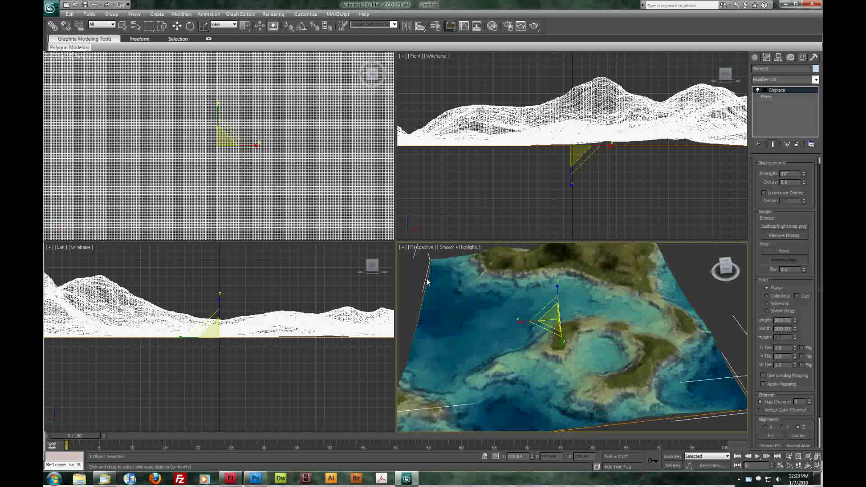
{"action": "left_click", "coordinate": [319, 207]}
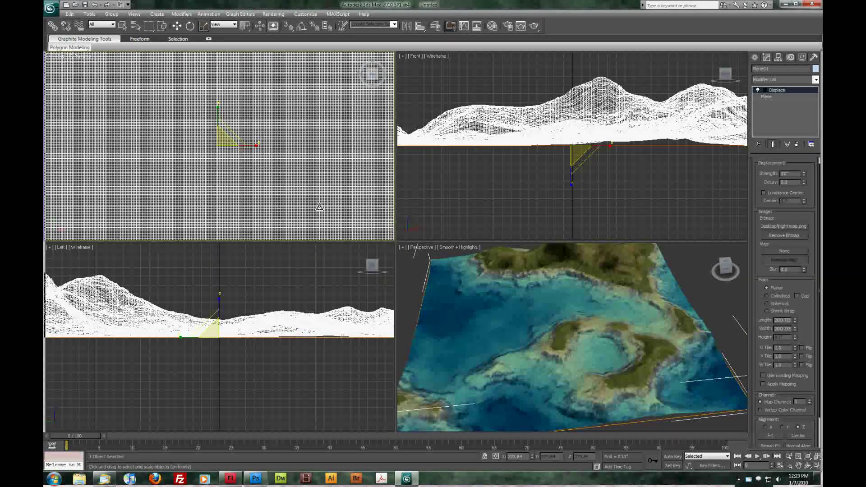
{"action": "key", "text": "alt+w"}
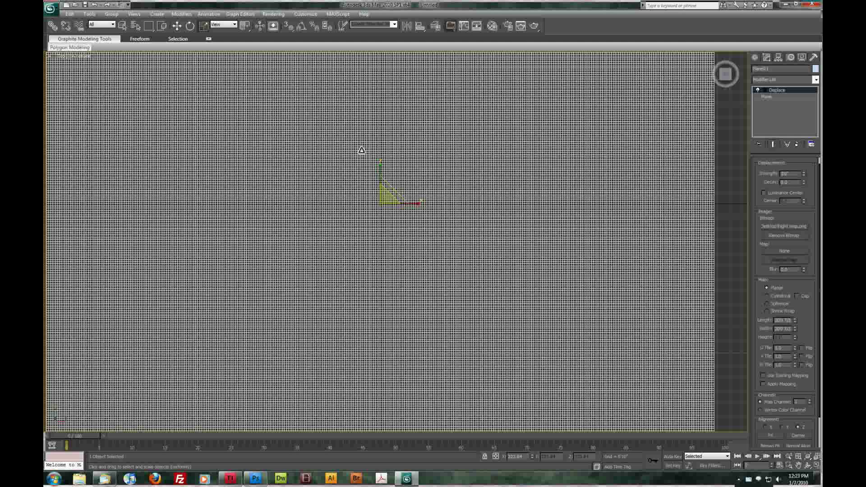
{"action": "key", "text": "z"}
{"action": "left_click", "coordinate": [756, 57]}
{"action": "left_click", "coordinate": [806, 145]}
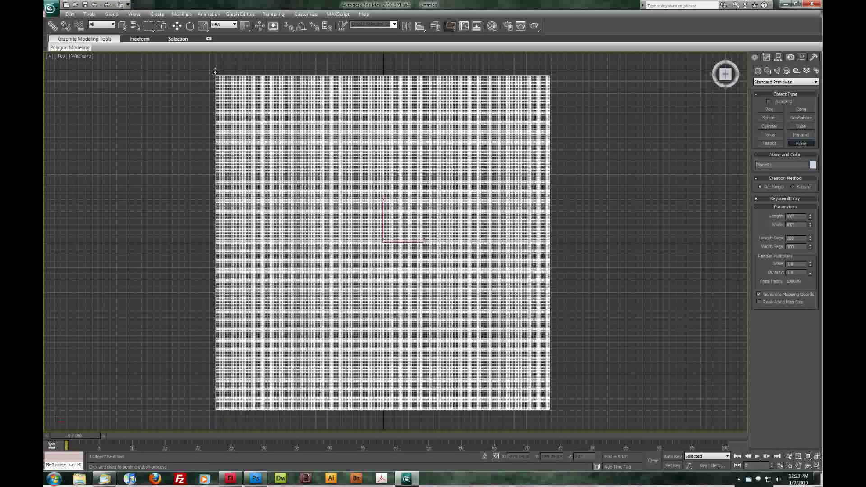
{"action": "left_click_drag", "start_coordinate": [214, 72], "coordinate": [550, 410]}
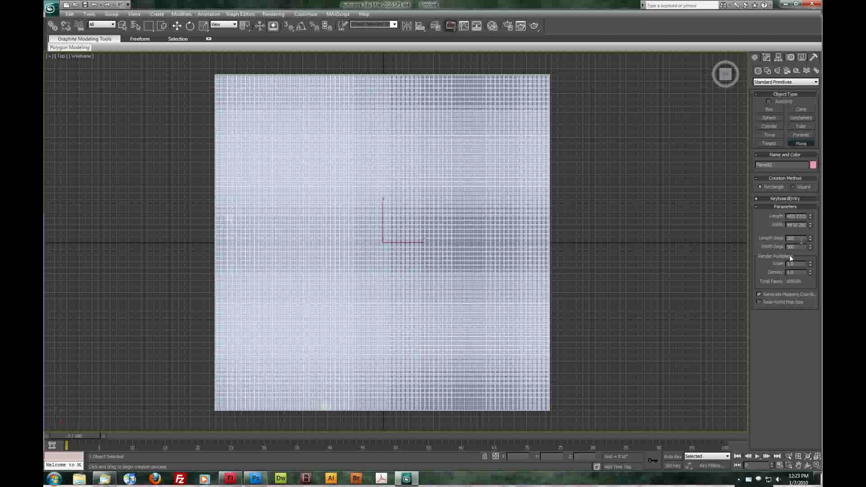
{"action": "right_click", "coordinate": [809, 239]}
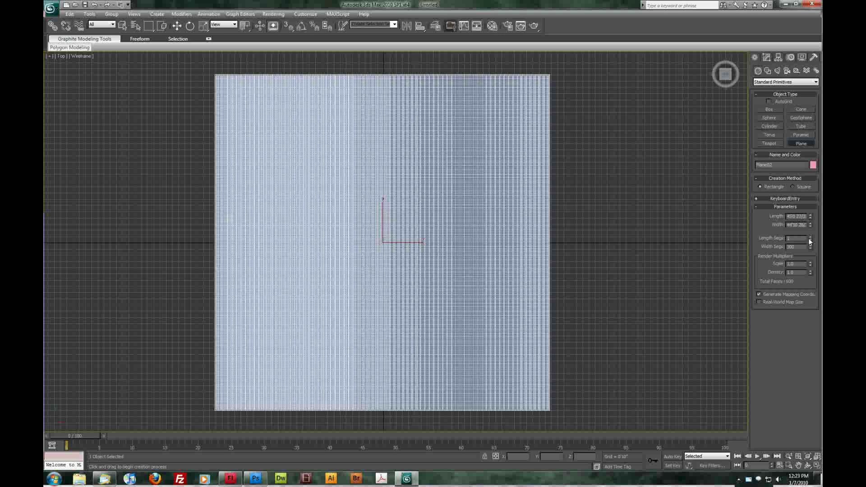
{"action": "right_click", "coordinate": [809, 246]}
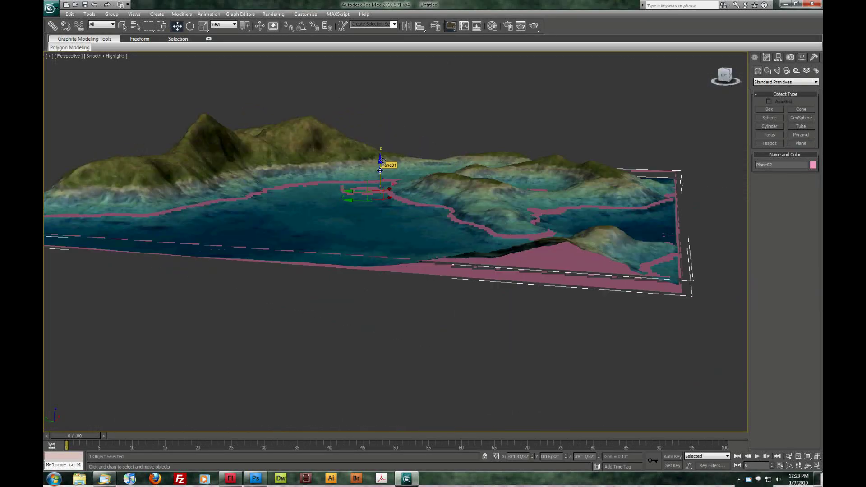
Raise the new plane vertically to a water level that leaves only the green hills and sandy shores above it.
{"action": "left_click_drag", "start_coordinate": [380, 170], "coordinate": [388, 152]}
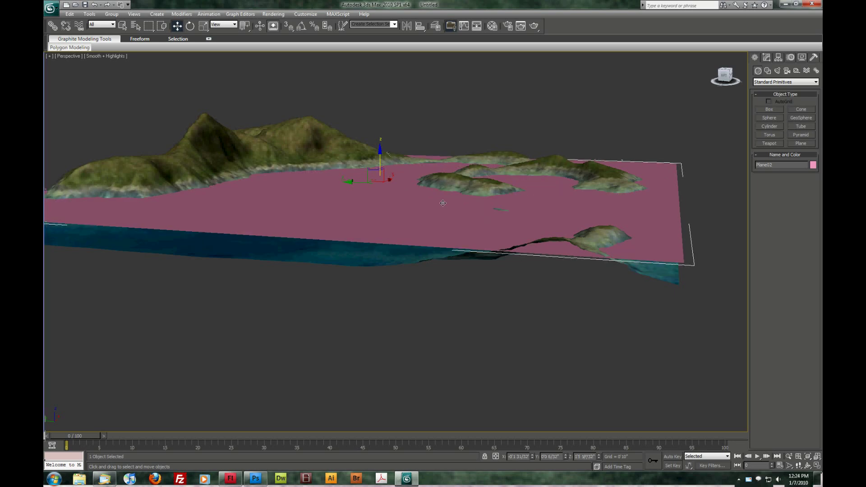
{"action": "left_click_drag", "start_coordinate": [443, 203], "coordinate": [608, 242]}
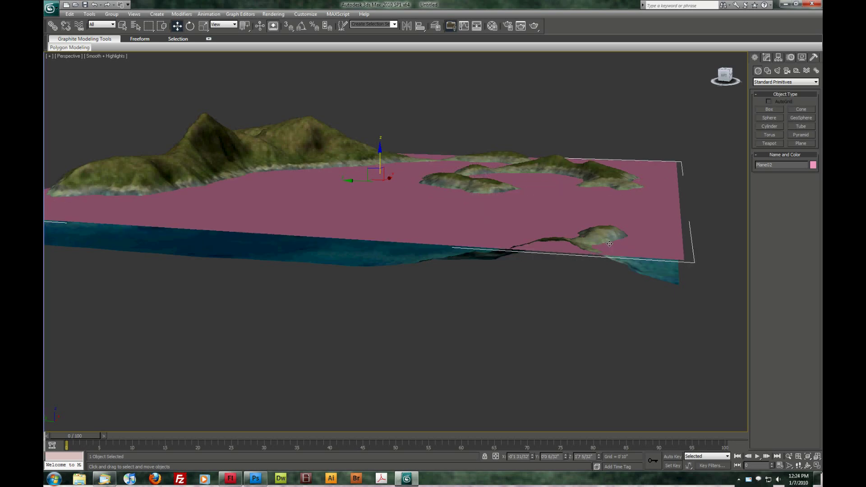
{"action": "middle_click_drag", "start_coordinate": [609, 244], "coordinate": [515, 144], "text": "alt"}
{"action": "scroll", "coordinate": [456, 239], "scroll_direction": "up", "scroll_amount": 4}
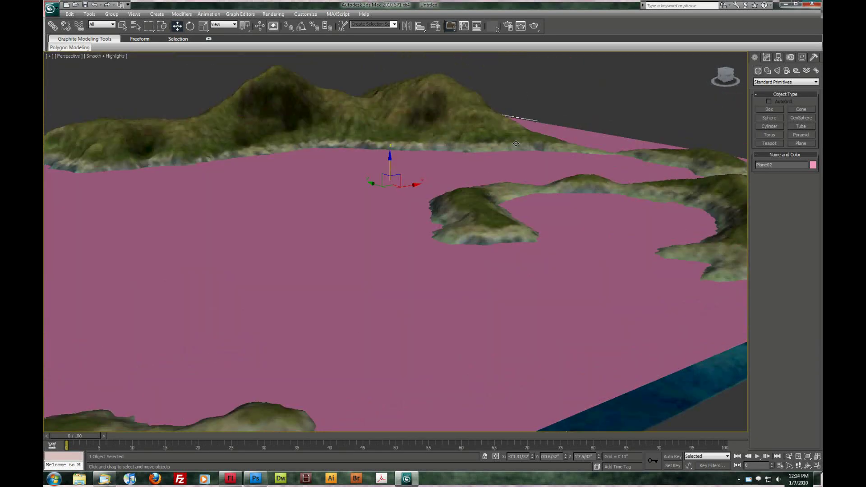
Open the Material Editor and apply the Water, Reflective Surface template to the 09 - Default material.
{"action": "key", "text": "m"}
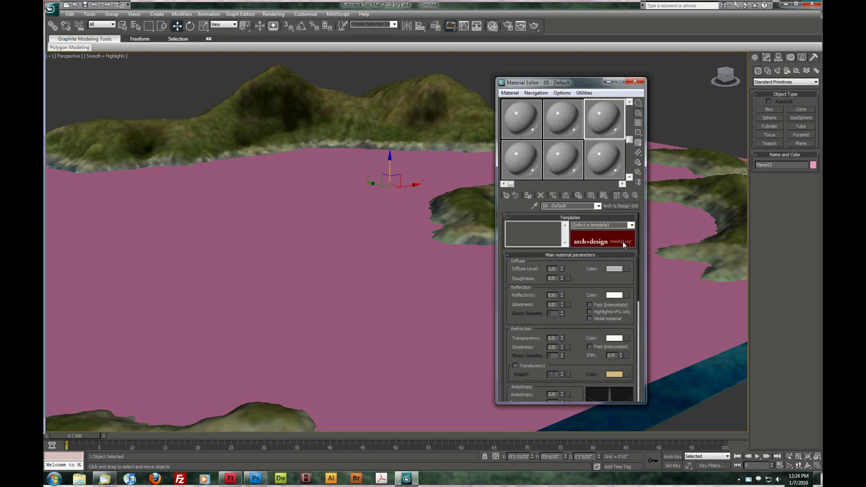
{"action": "left_click", "coordinate": [631, 225]}
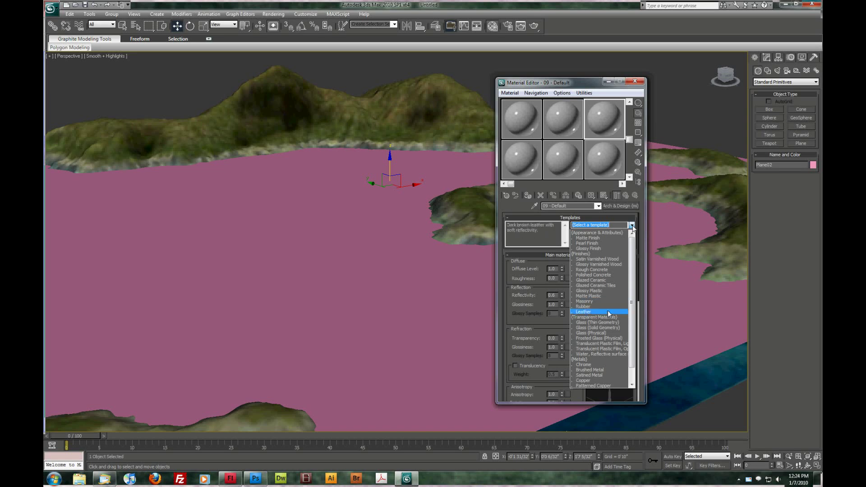
{"action": "left_click", "coordinate": [586, 355]}
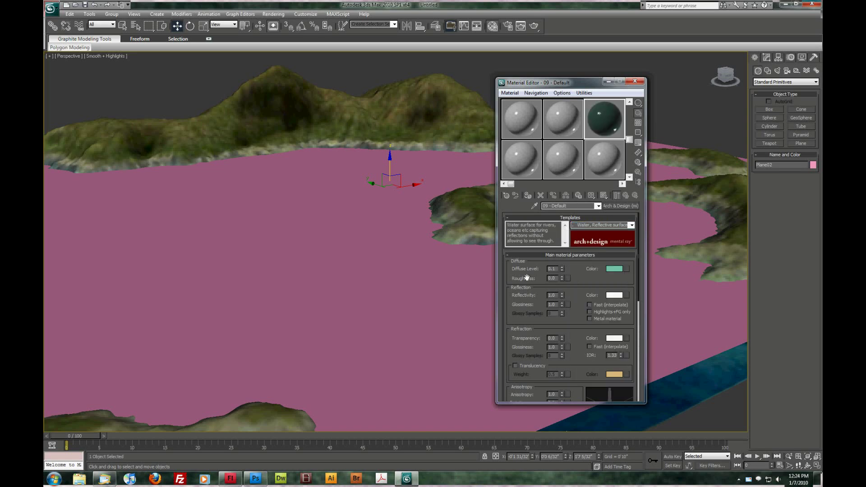
Assign the water material to the raised plane, turn on its viewport display, and close the Material Editor.
{"action": "middle_click_drag", "start_coordinate": [339, 275], "coordinate": [420, 268]}
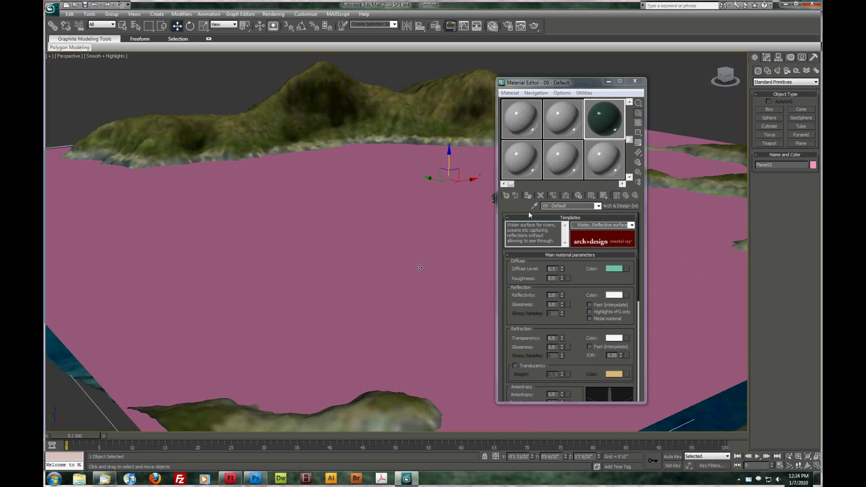
{"action": "left_click", "coordinate": [527, 195]}
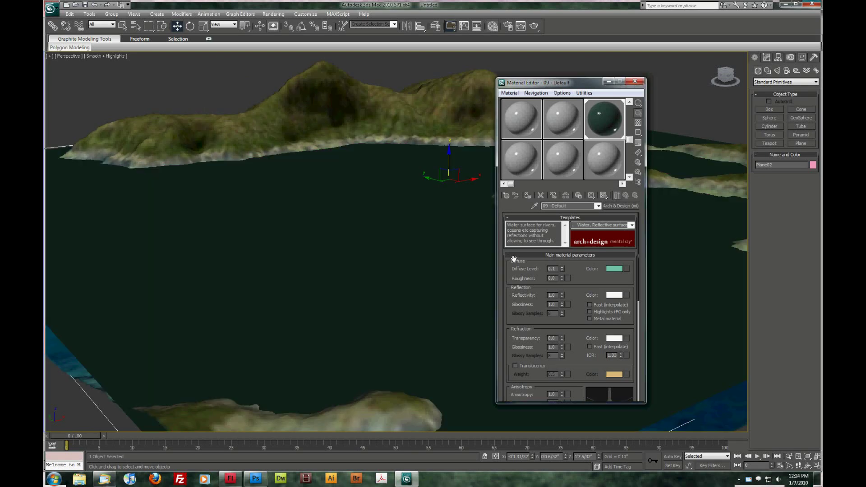
{"action": "left_click", "coordinate": [603, 195]}
{"action": "left_click", "coordinate": [635, 81]}
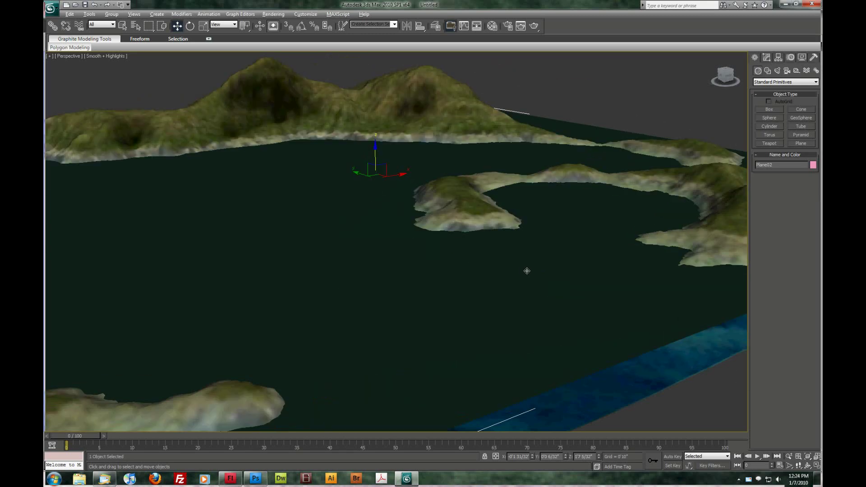
Frame the islands from a low angle, test render the Perspective view, and close the render.
{"action": "middle_click_drag", "start_coordinate": [415, 238], "coordinate": [425, 255]}
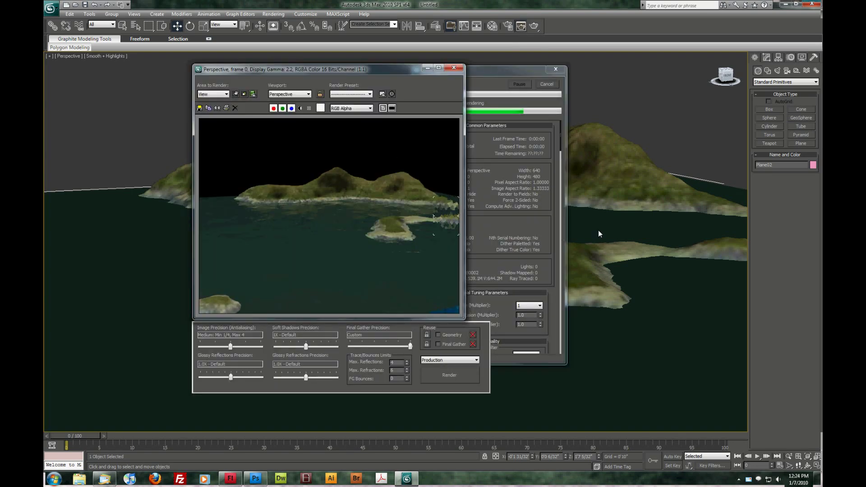
{"action": "left_click", "coordinate": [458, 71]}
Create a camera matching the current low-angle view of the islands and return the viewport to Perspective.
{"action": "middle_click_drag", "start_coordinate": [483, 285], "coordinate": [504, 285]}
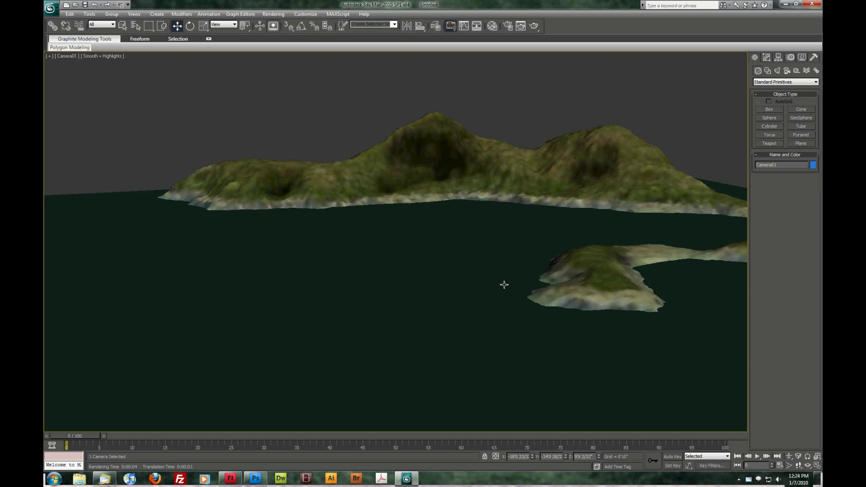
{"action": "key", "text": "p"}
{"action": "middle_click_drag", "start_coordinate": [502, 284], "coordinate": [379, 292]}
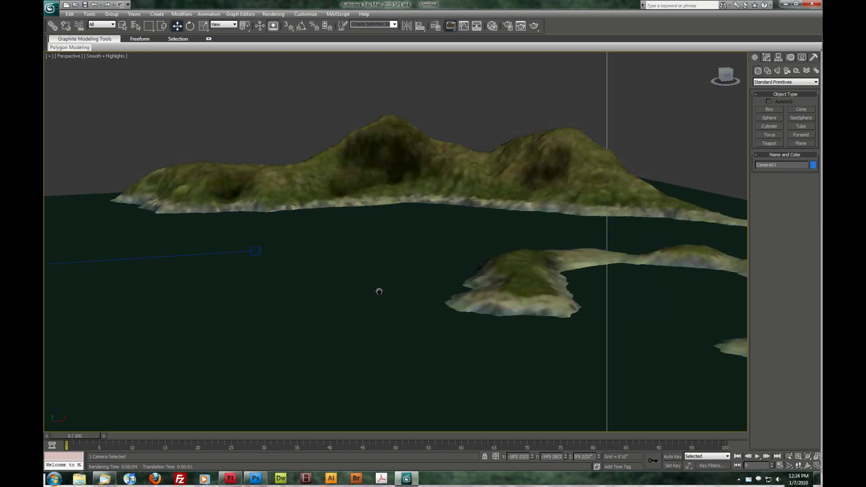
Create a Daylight system beside the terrain with an orbital scale of about 7'3", accepting the recommended photographic exposure and mr Physical Sky environment map.
{"action": "scroll", "coordinate": [379, 292], "scroll_direction": "down", "scroll_amount": 5}
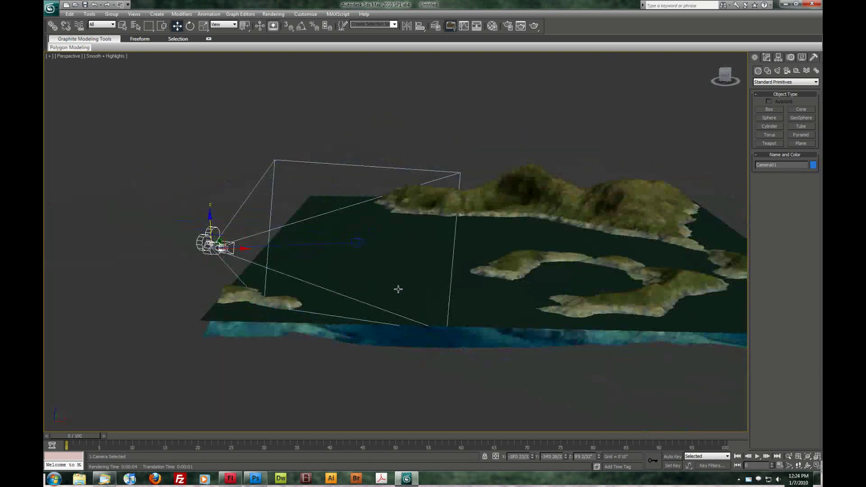
{"action": "middle_click_drag", "start_coordinate": [398, 289], "coordinate": [451, 337], "text": "alt"}
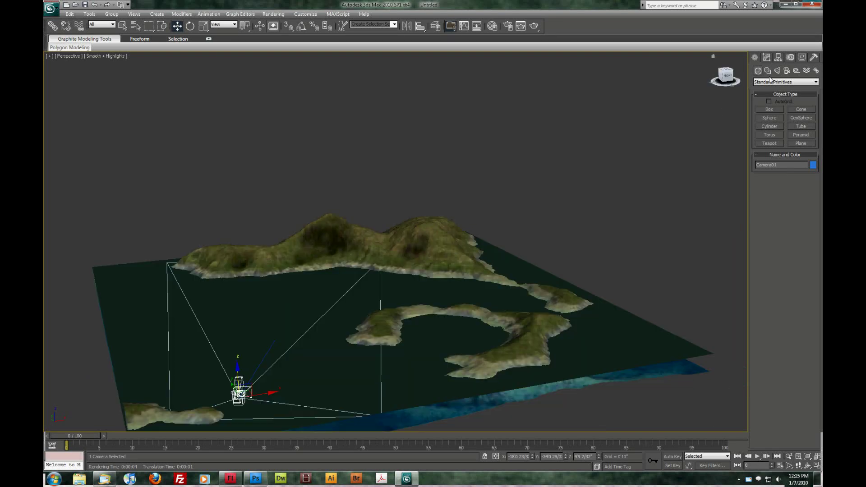
{"action": "left_click", "coordinate": [816, 71]}
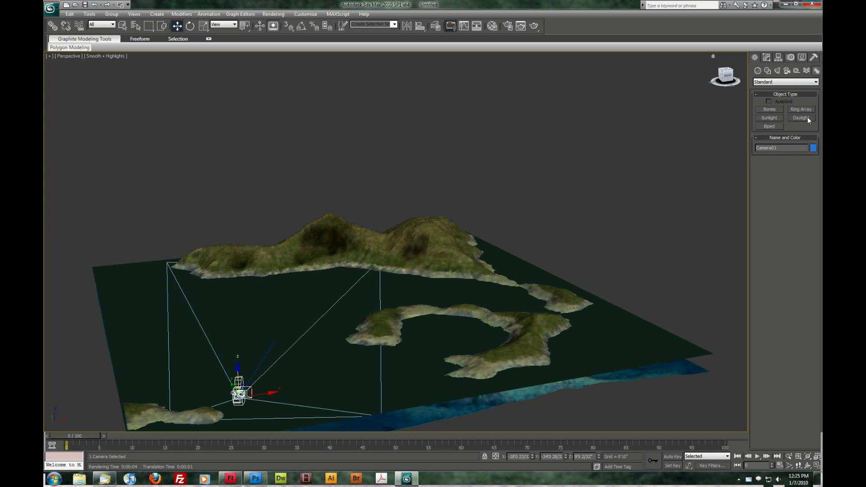
{"action": "left_click", "coordinate": [807, 118]}
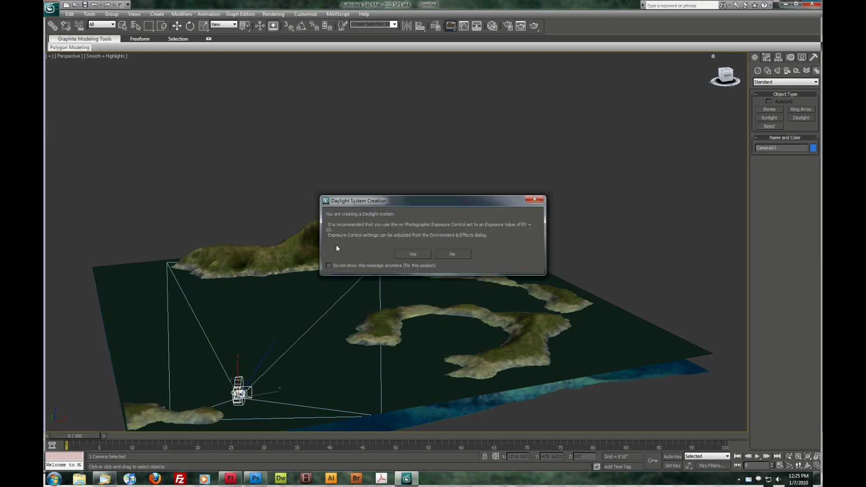
{"action": "left_click", "coordinate": [411, 255]}
{"action": "middle_click_drag", "start_coordinate": [591, 254], "coordinate": [554, 251]}
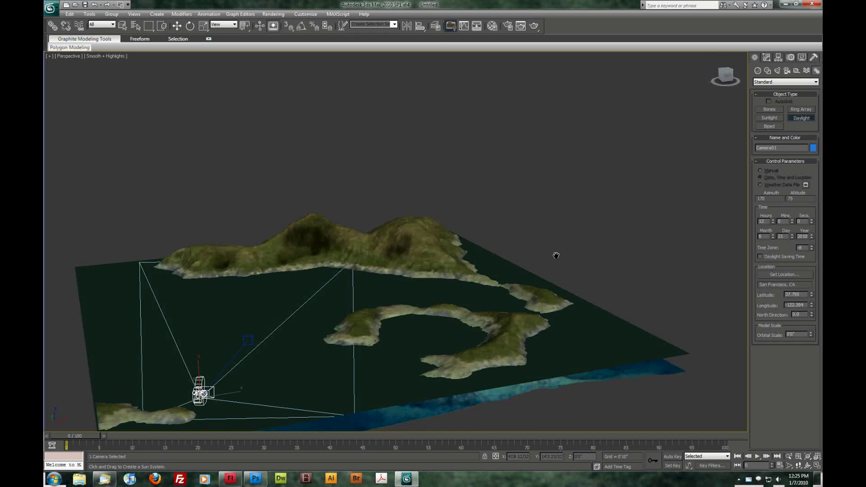
{"action": "scroll", "coordinate": [555, 253], "scroll_direction": "up", "scroll_amount": 3}
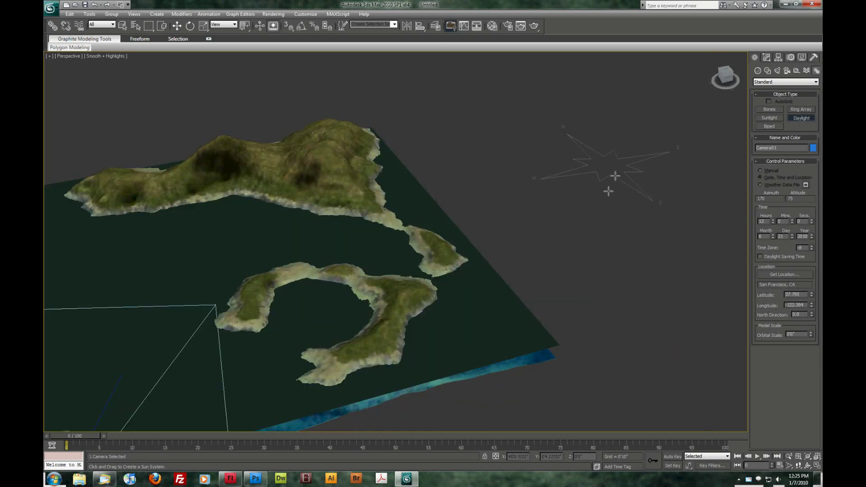
{"action": "left_click", "coordinate": [606, 165]}
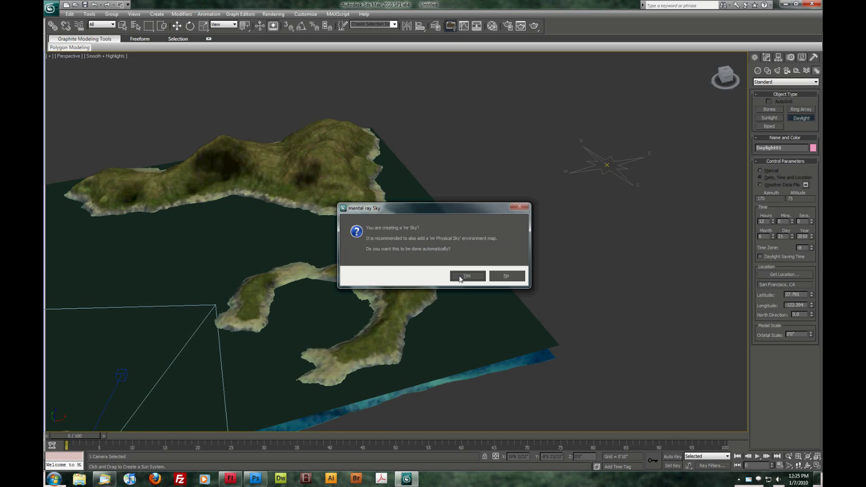
{"action": "left_click", "coordinate": [467, 276]}
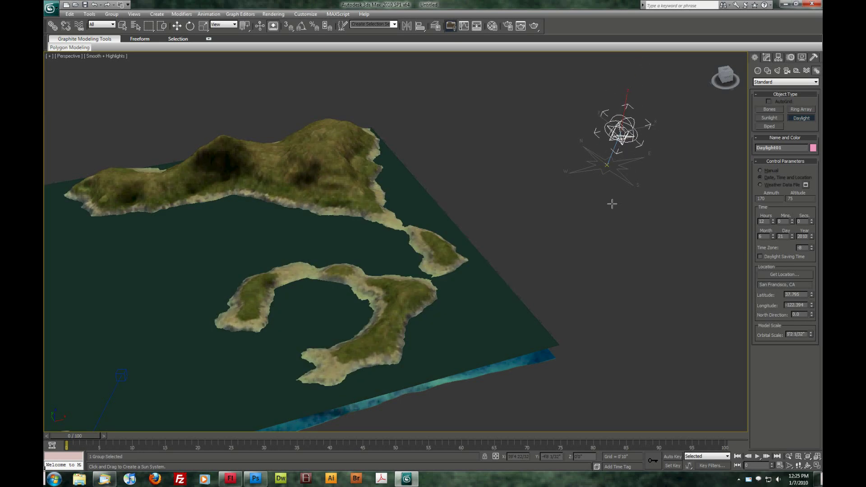
{"action": "middle_click_drag", "start_coordinate": [487, 253], "coordinate": [580, 194], "text": "alt"}
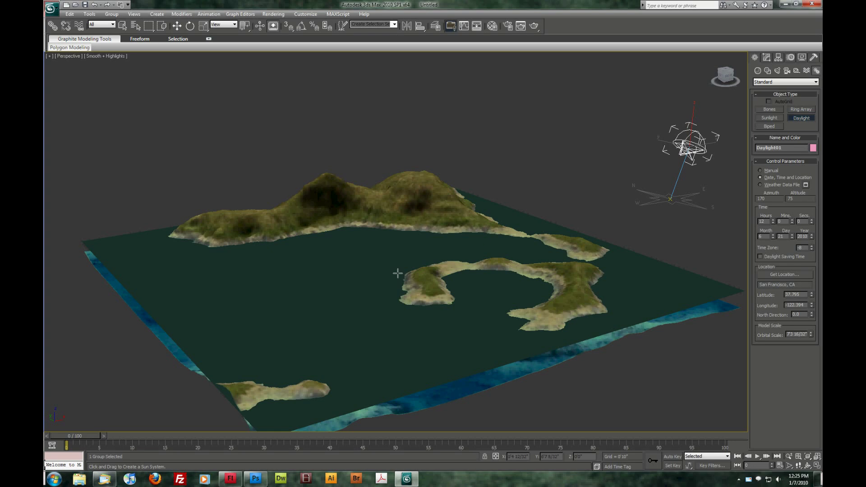
Switch the viewport to Camera01, render the daylit scene, and close the render.
{"action": "mouse_move", "coordinate": [436, 283]}
{"action": "middle_mouse_down"}
{"action": "mouse_move", "coordinate": [431, 275]}
{"action": "mouse_move", "coordinate": [453, 283]}
{"action": "middle_mouse_up"}
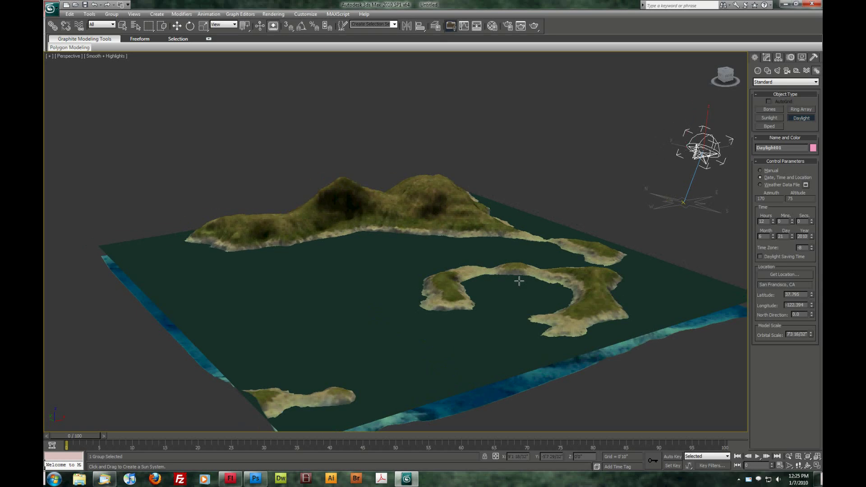
{"action": "middle_click_drag", "start_coordinate": [518, 276], "coordinate": [487, 261]}
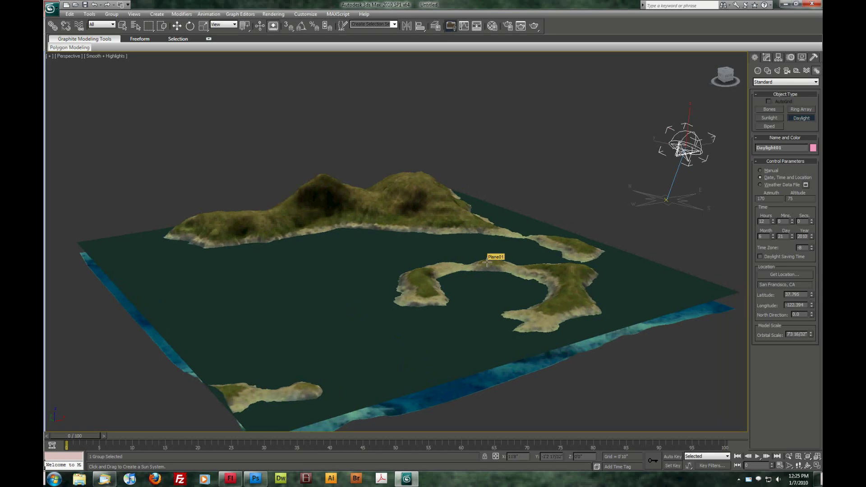
{"action": "left_click", "coordinate": [67, 56]}
{"action": "mouse_move", "coordinate": [77, 63]}
{"action": "left_click", "coordinate": [179, 65]}
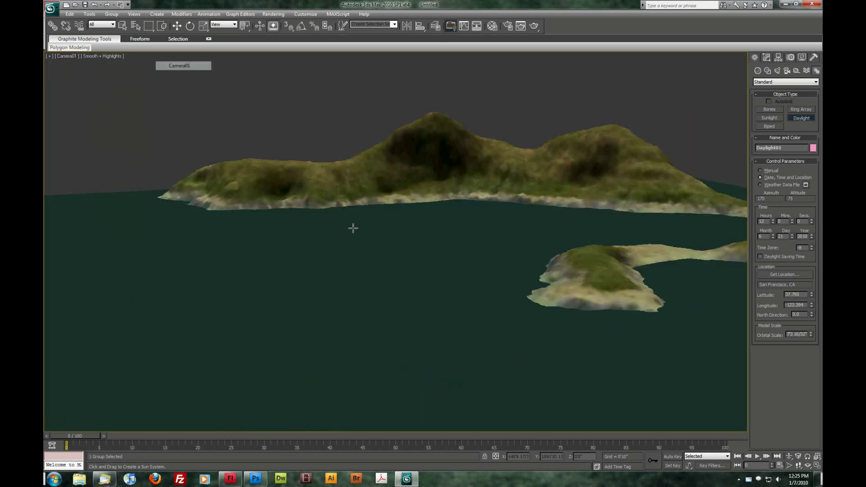
{"action": "key", "text": "shift+q"}
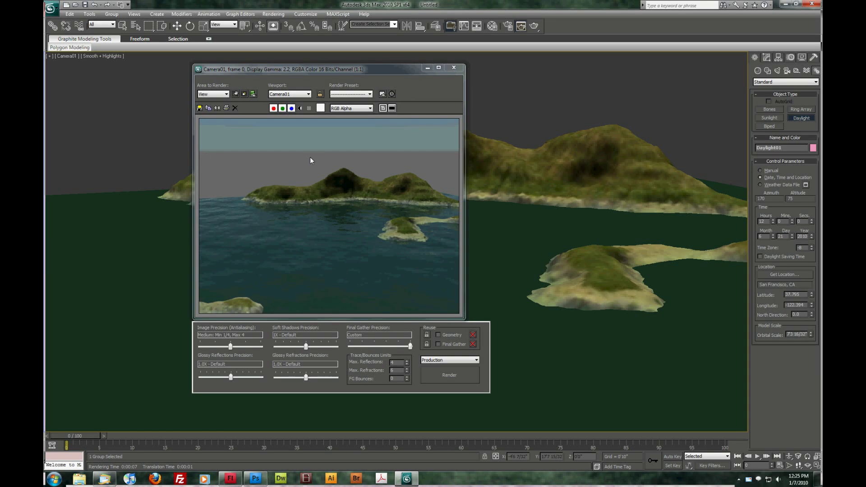
{"action": "left_click", "coordinate": [454, 69]}
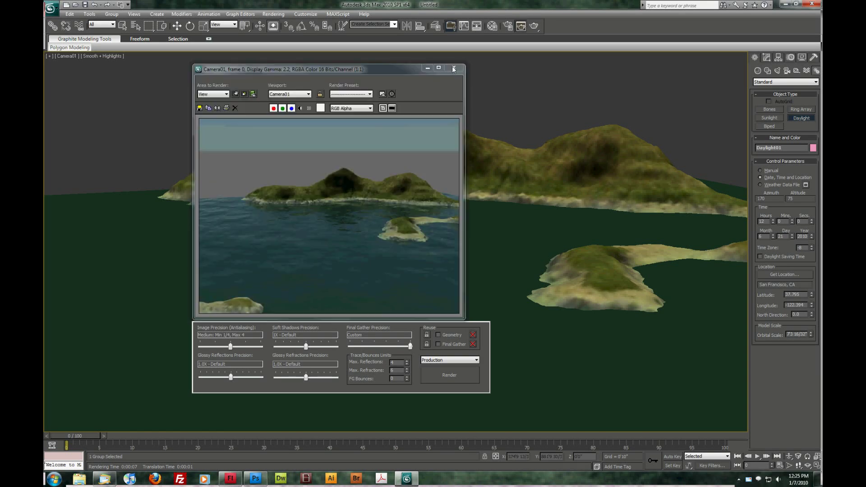
Switch the viewport to Perspective and lower the Daylight system's mr Sky horizon height to -2.4.
{"action": "key", "text": "p"}
{"action": "middle_click_drag", "start_coordinate": [494, 221], "coordinate": [480, 221]}
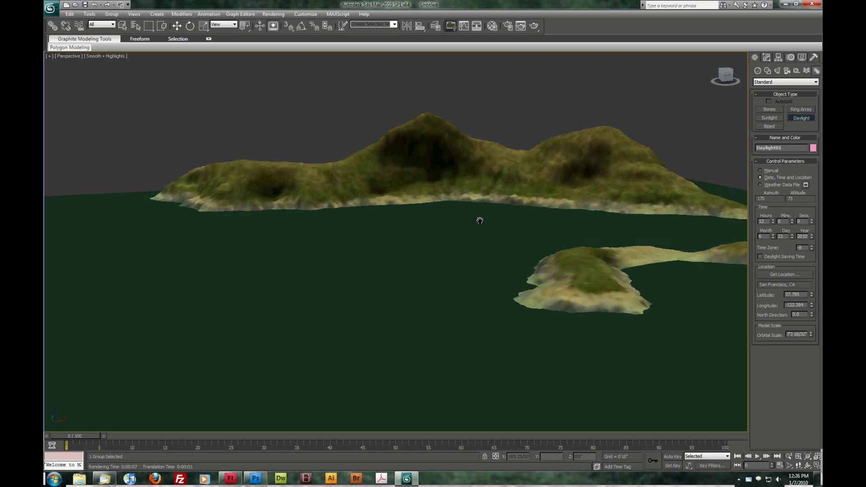
{"action": "scroll", "coordinate": [480, 221], "scroll_direction": "down", "scroll_amount": 8}
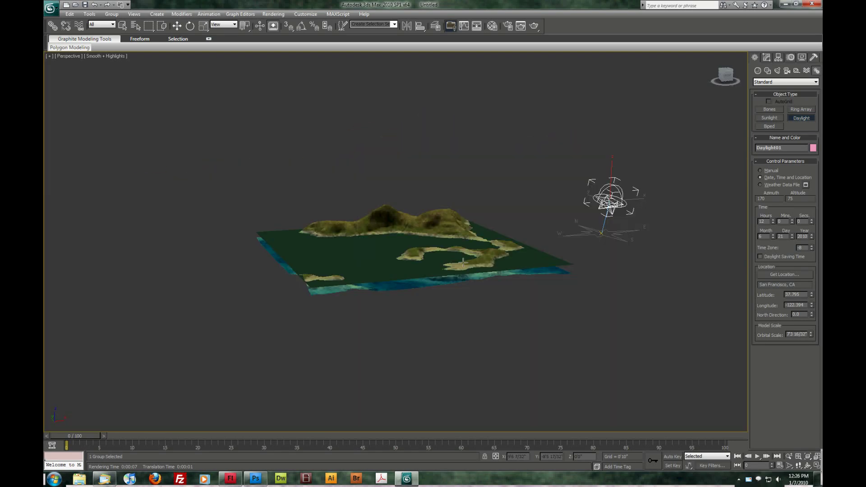
{"action": "middle_click_drag", "start_coordinate": [450, 243], "coordinate": [464, 260], "text": "alt"}
{"action": "scroll", "coordinate": [464, 259], "scroll_direction": "up", "scroll_amount": 3}
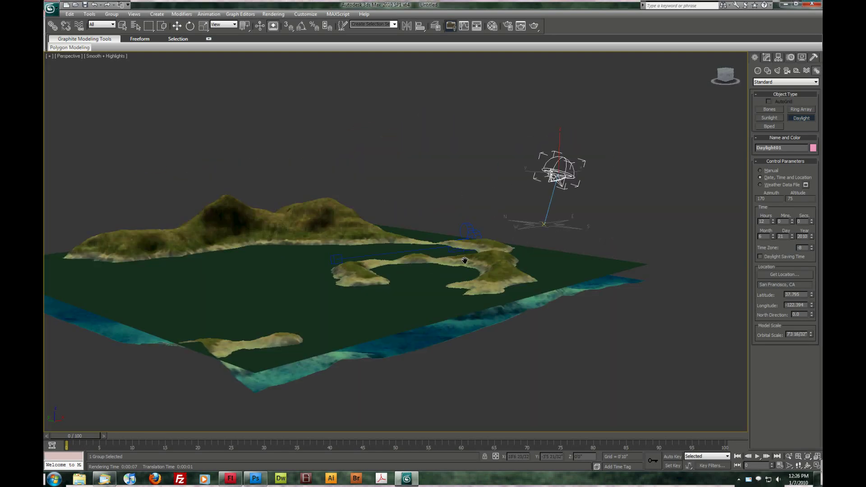
{"action": "scroll", "coordinate": [464, 259], "scroll_direction": "up", "scroll_amount": 2}
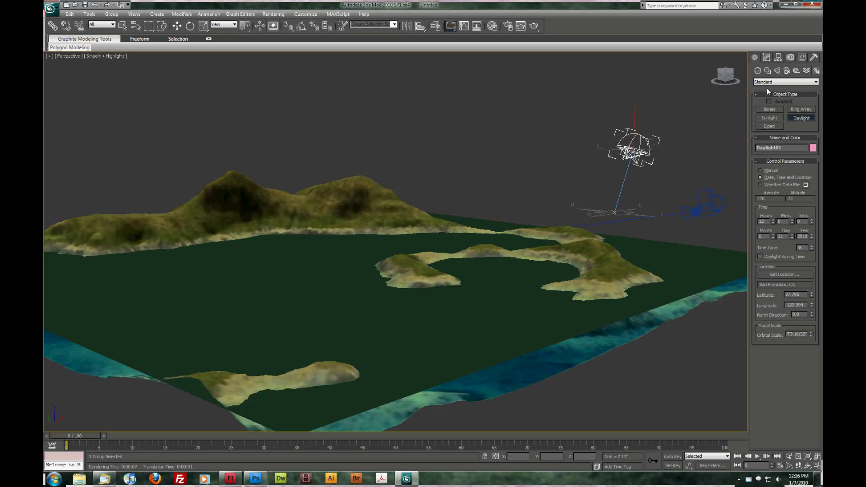
{"action": "left_click", "coordinate": [766, 58]}
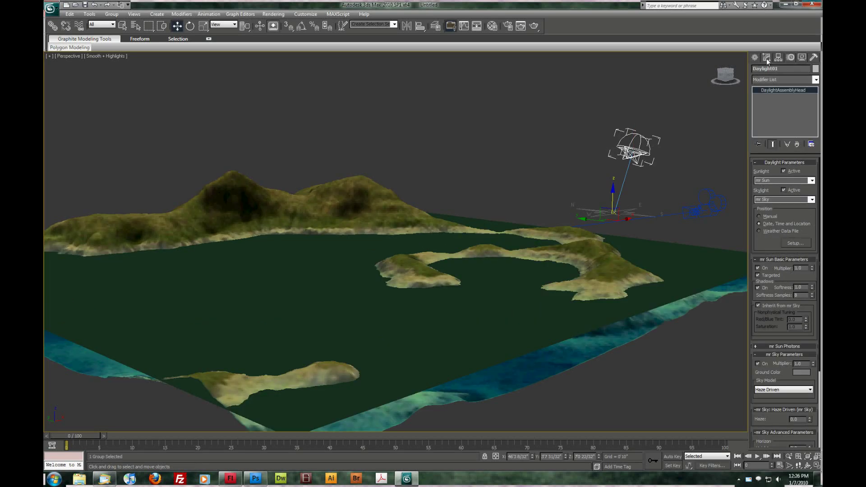
{"action": "scroll", "coordinate": [770, 142], "scroll_direction": "down", "scroll_amount": 3}
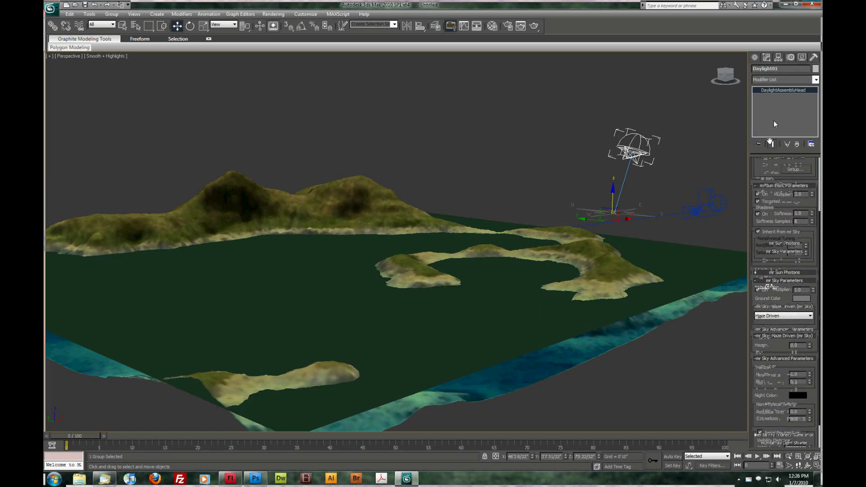
{"action": "scroll", "coordinate": [763, 332], "scroll_direction": "down", "scroll_amount": 1}
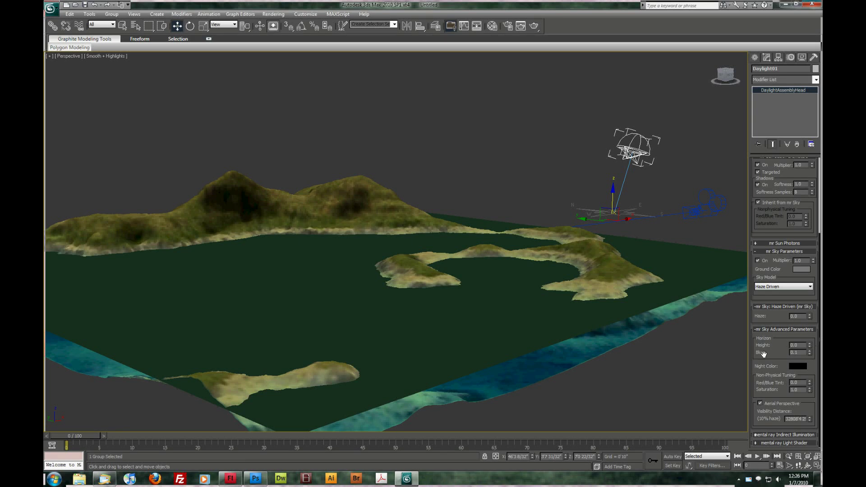
{"action": "left_click_drag", "start_coordinate": [809, 345], "coordinate": [810, 356]}
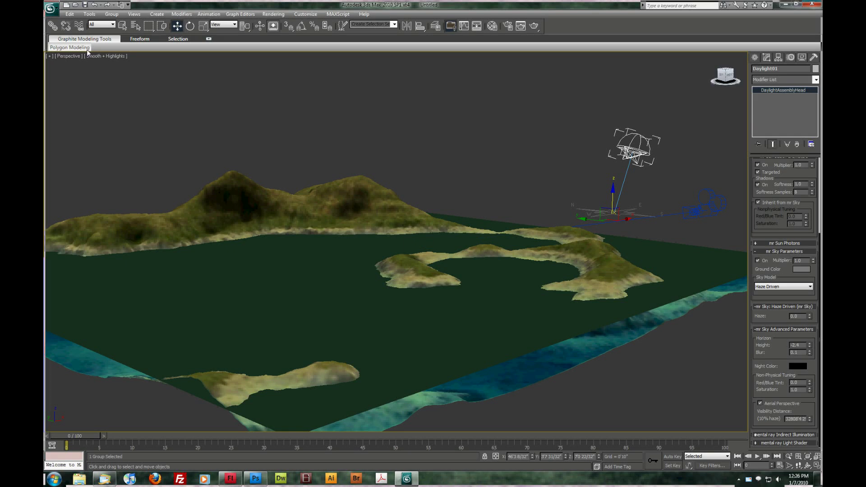
Return the viewport to Camera01, render the scene with the lowered horizon, and reposition the render window.
{"action": "key", "text": "c"}
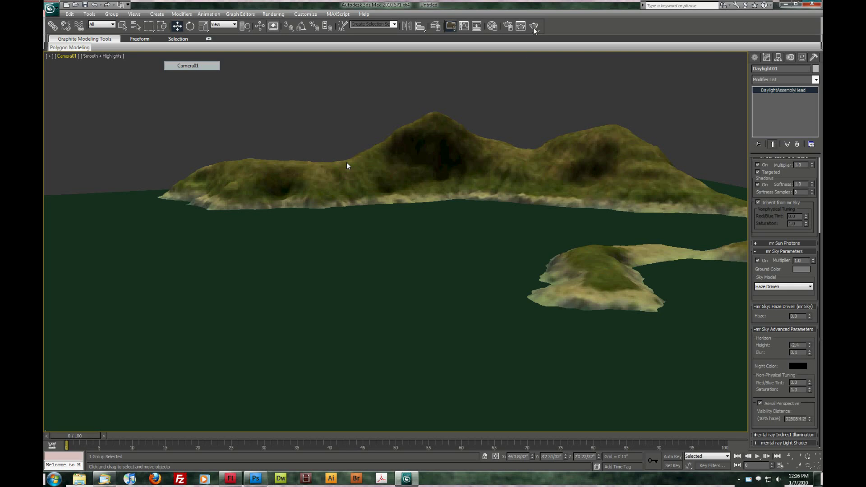
{"action": "key", "text": "shift+q"}
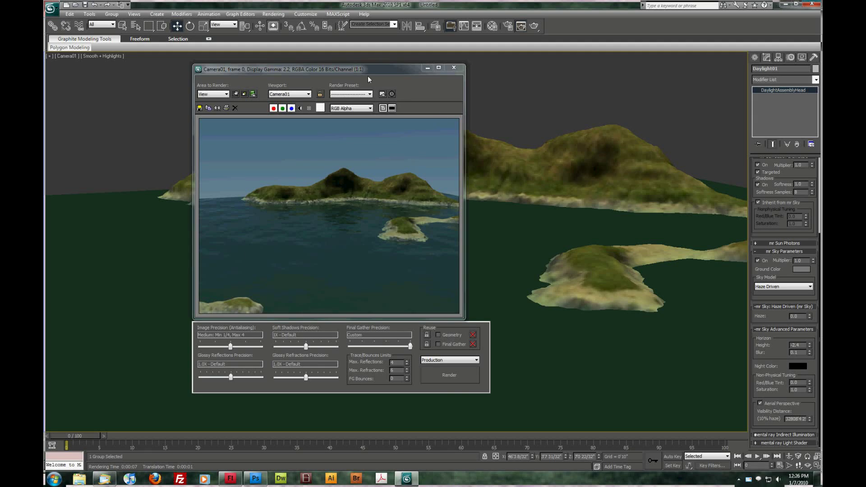
{"action": "left_click_drag", "start_coordinate": [365, 71], "coordinate": [345, 69]}
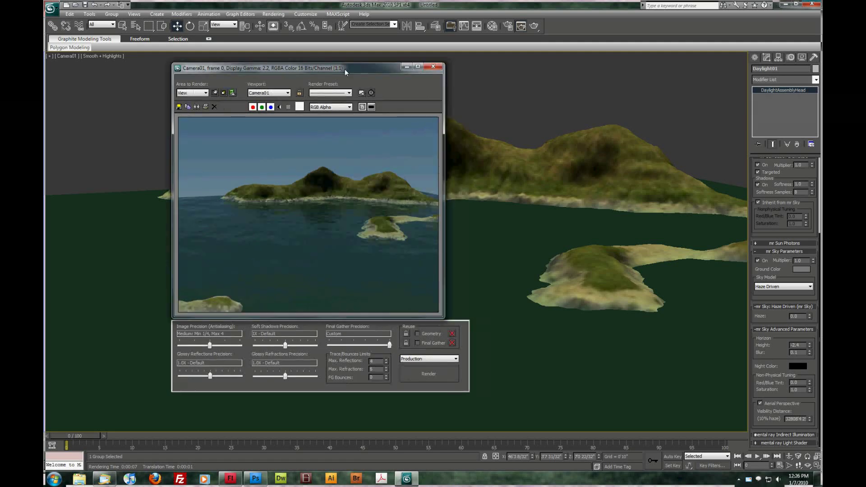